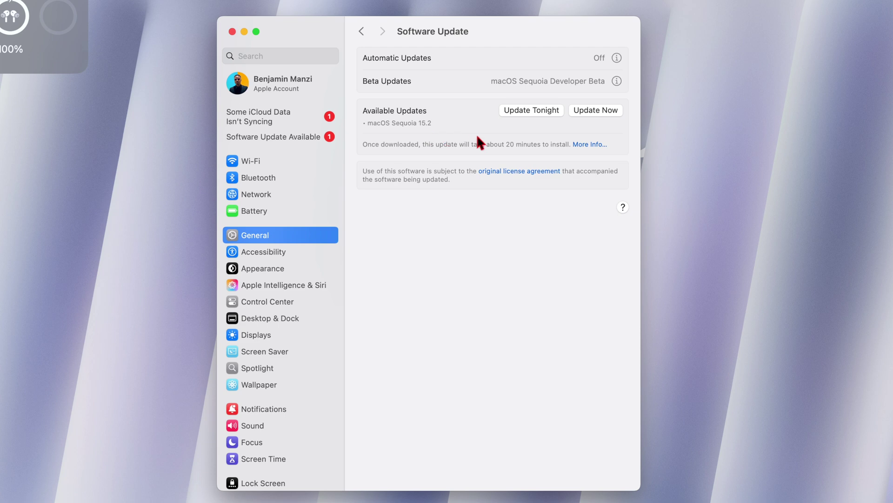
- Read the macOS Sequoia 15.2 notes, then agree to the license to download the 1.51 GB update
click(584, 143)
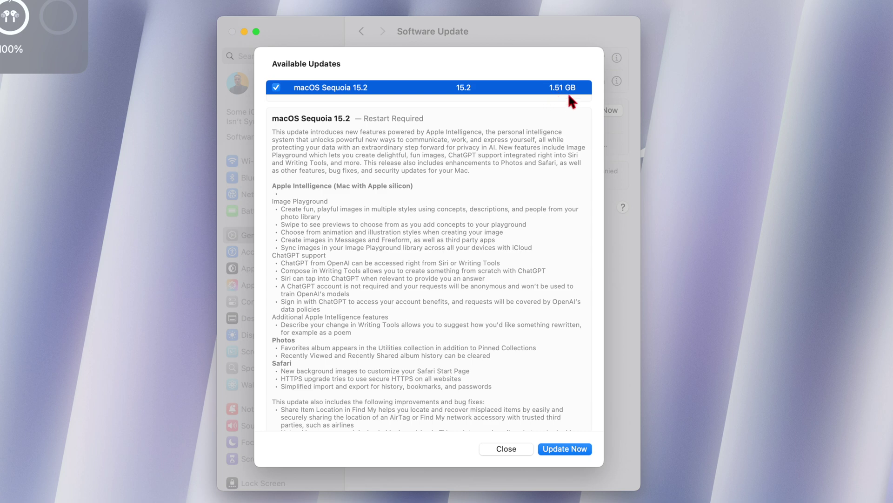
scroll(365, 154, down, 15)
scroll(365, 155, up, 12)
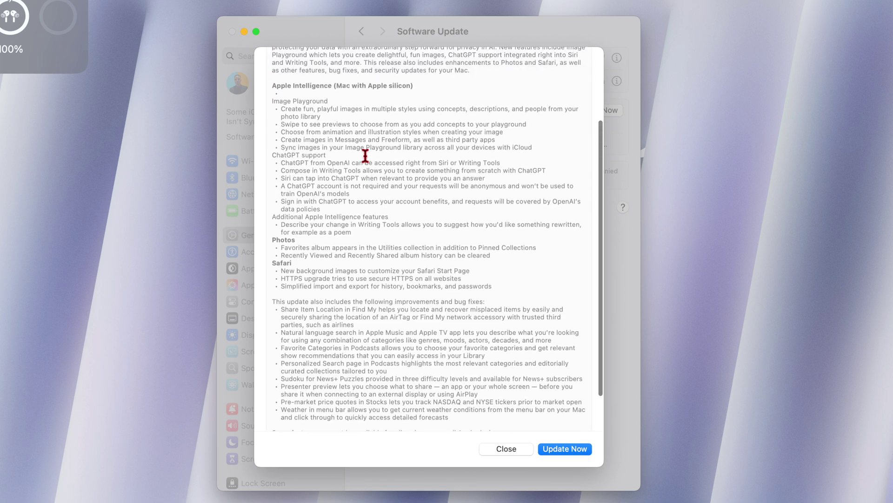
scroll(365, 155, up, 2)
scroll(365, 155, down, 15)
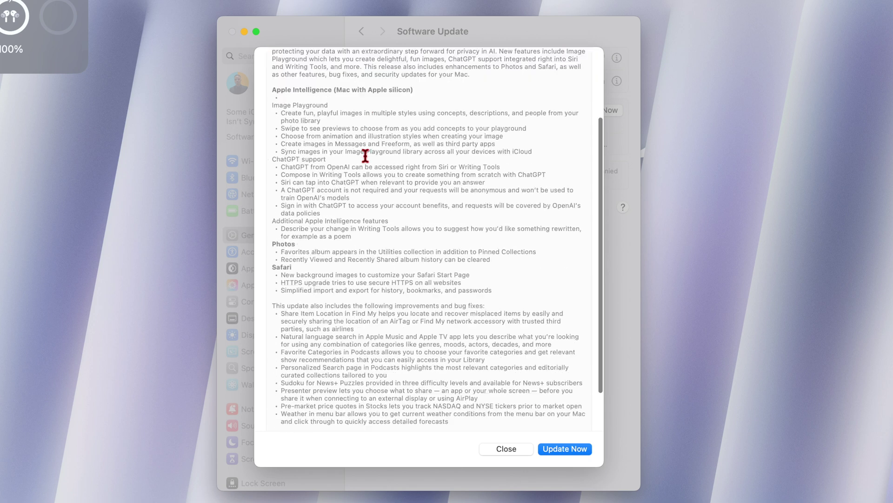
scroll(365, 155, up, 10)
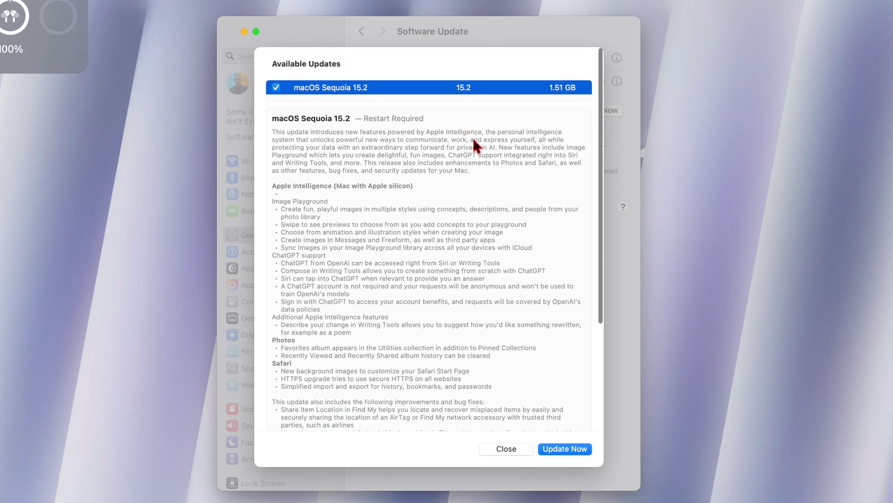
scroll(465, 179, down, 4)
scroll(467, 181, down, 3)
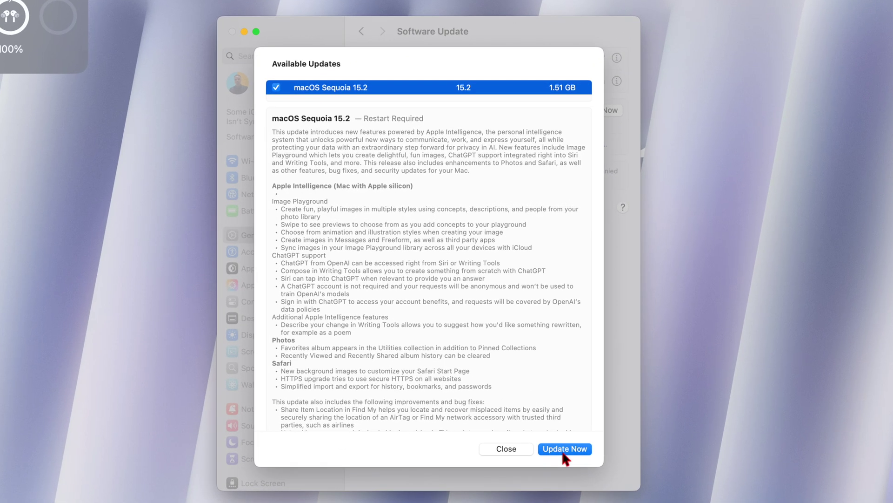
click(563, 451)
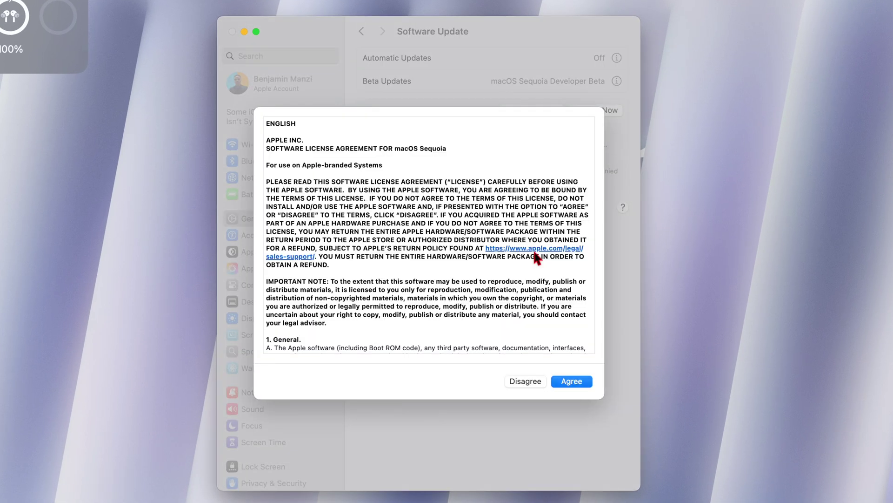
click(582, 384)
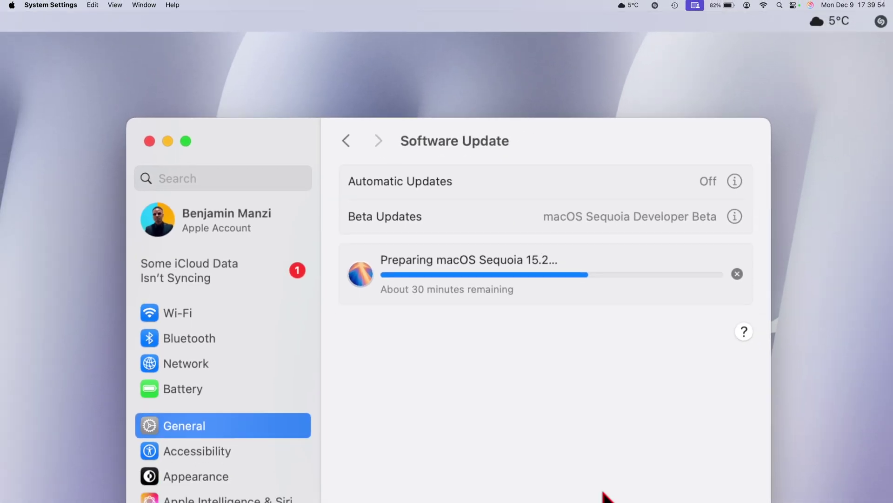
- Bring Safari's Apple Developer downloads page forward and scroll through the Operating Systems RC 2 entries
click(570, 493)
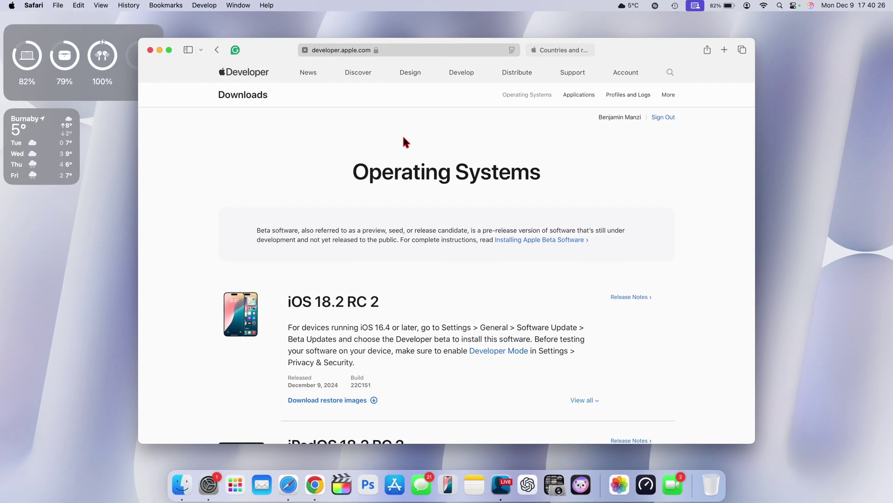
scroll(362, 217, down, 5)
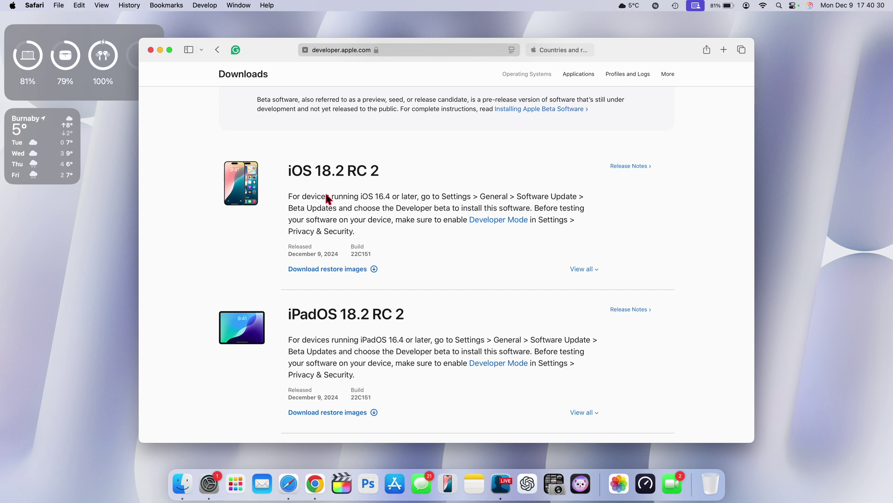
scroll(325, 193, down, 5)
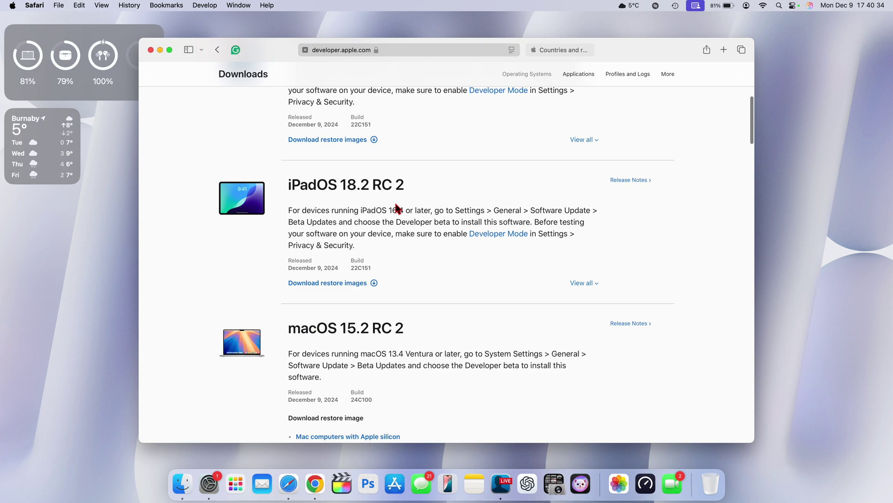
scroll(363, 219, down, 4)
scroll(381, 242, down, 8)
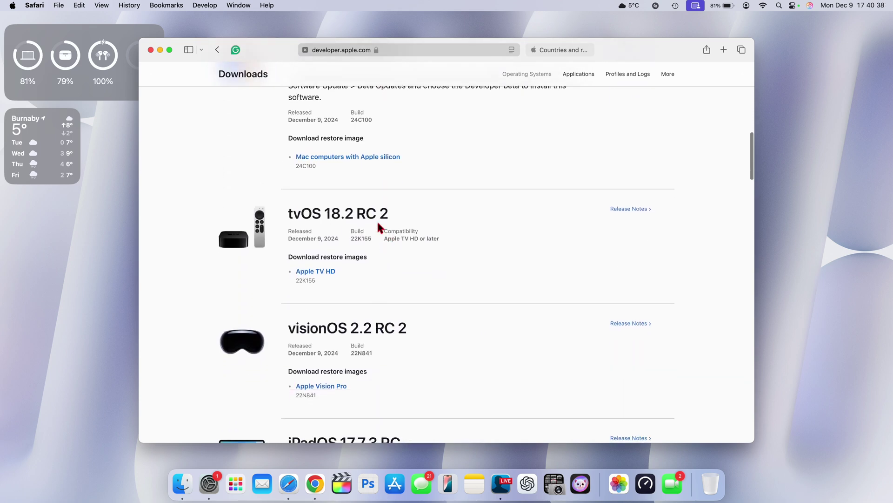
scroll(296, 218, down, 1)
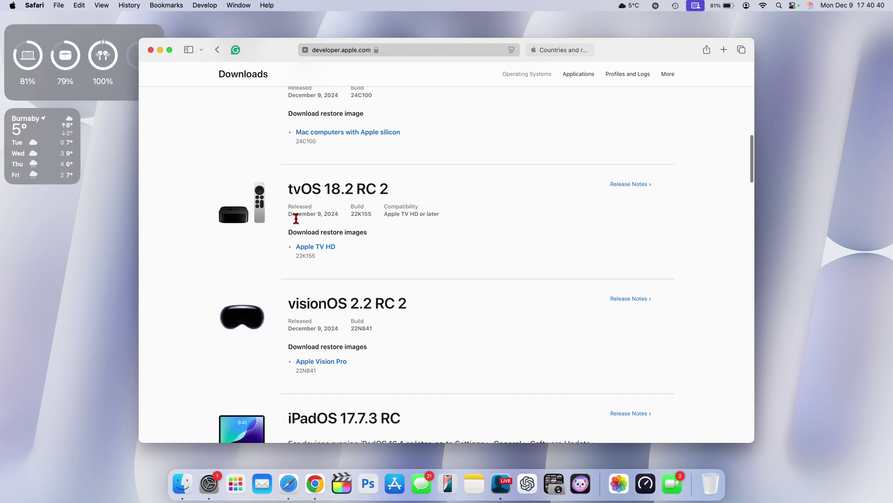
scroll(389, 223, down, 4)
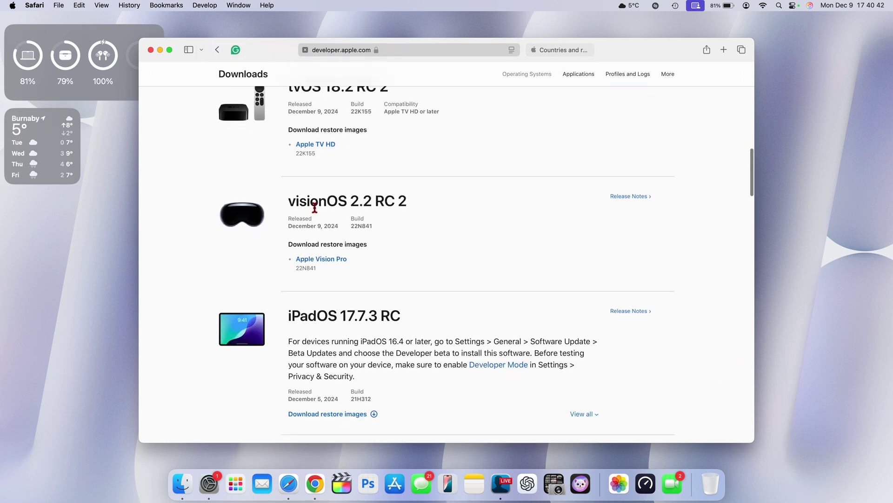
scroll(403, 214, down, 9)
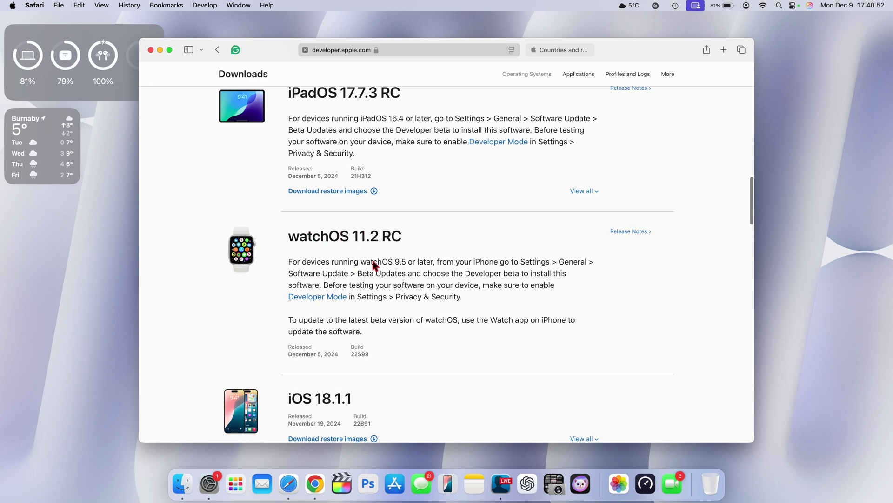
scroll(348, 302, up, 1)
scroll(348, 302, up, 6)
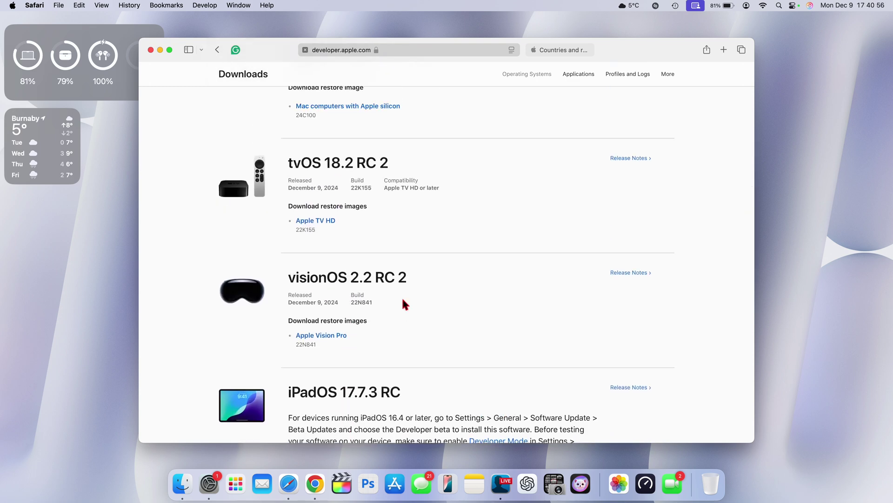
scroll(403, 303, up, 1)
scroll(367, 284, up, 15)
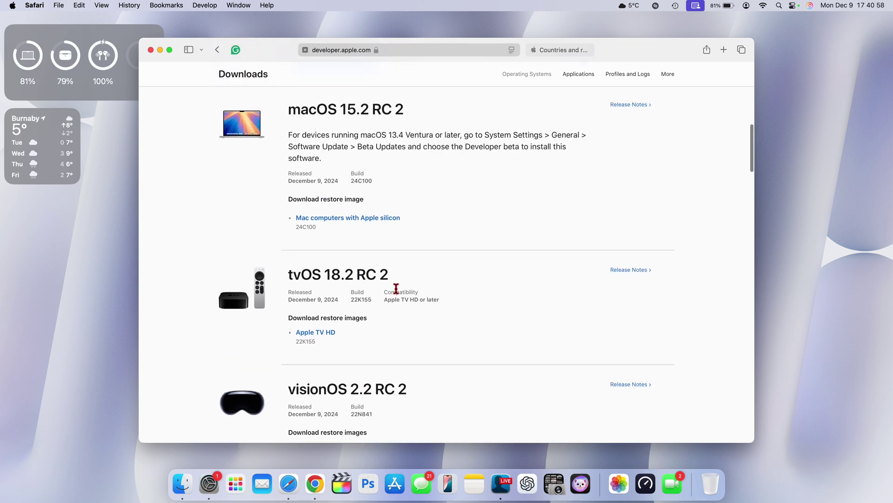
scroll(390, 196, down, 15)
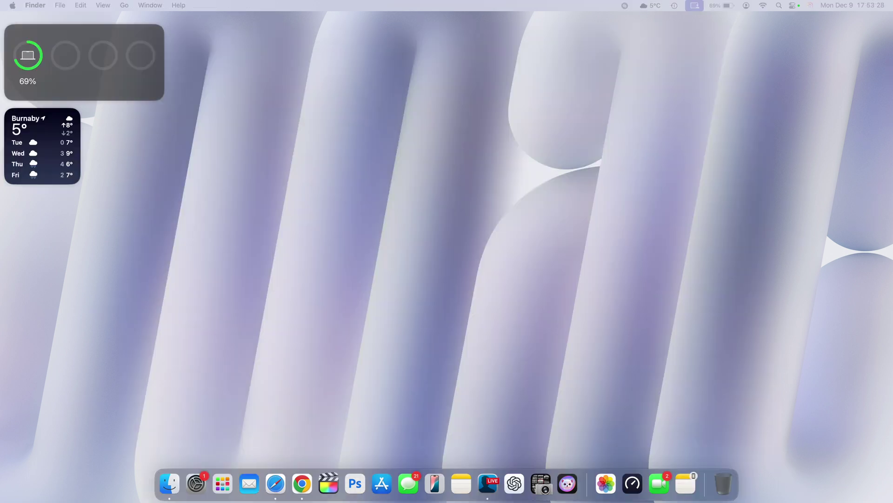
- Check how much storage macOS uses under General > Storage, then return to the 15.2 update details
click(193, 480)
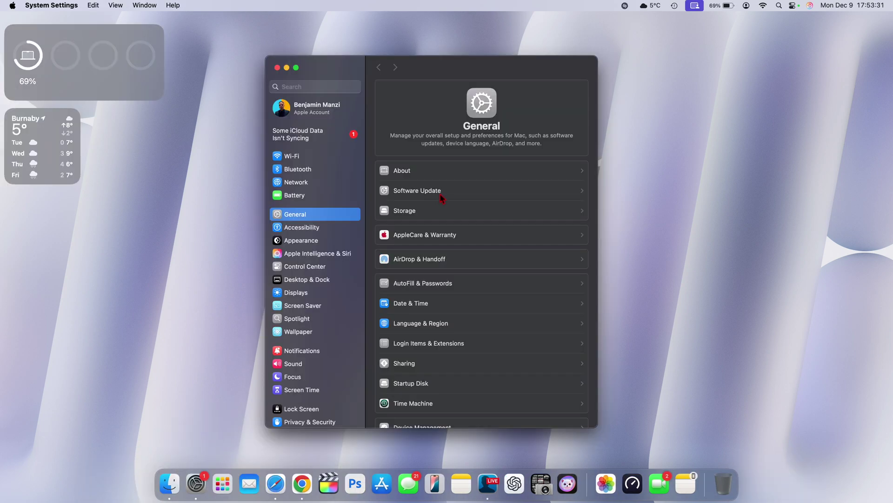
click(435, 209)
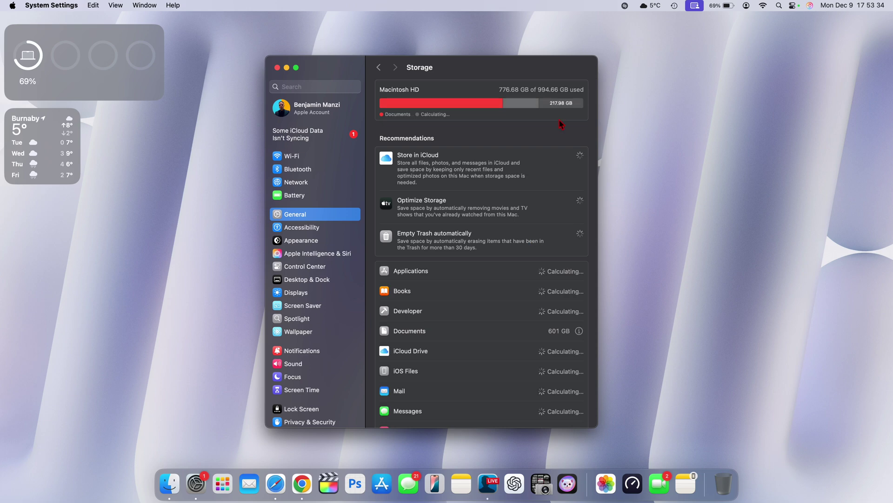
scroll(481, 194, down, 10)
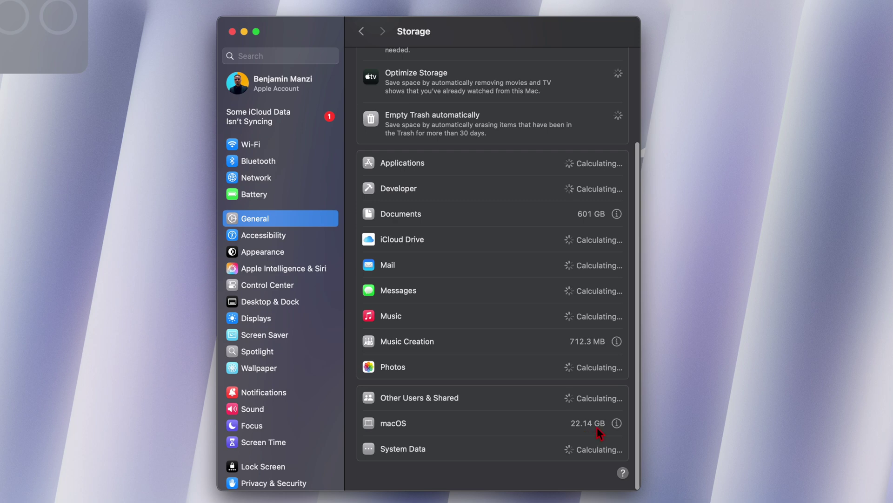
click(616, 423)
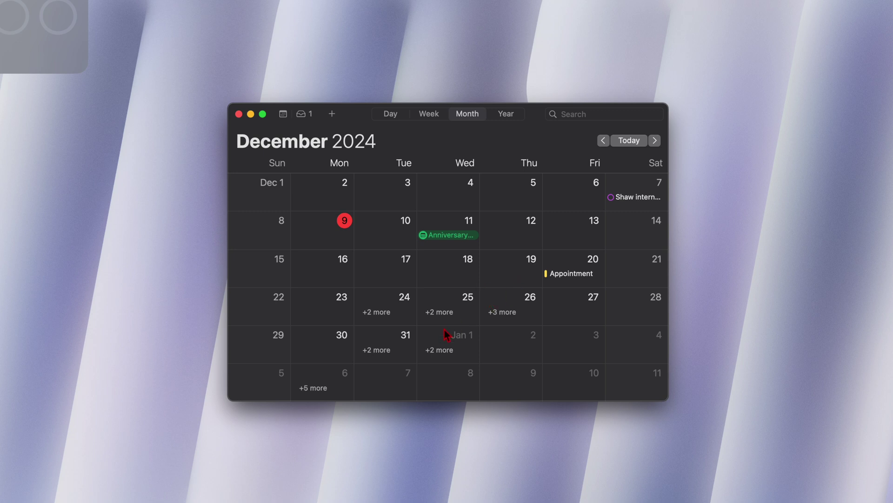
scroll(419, 352, down, 5)
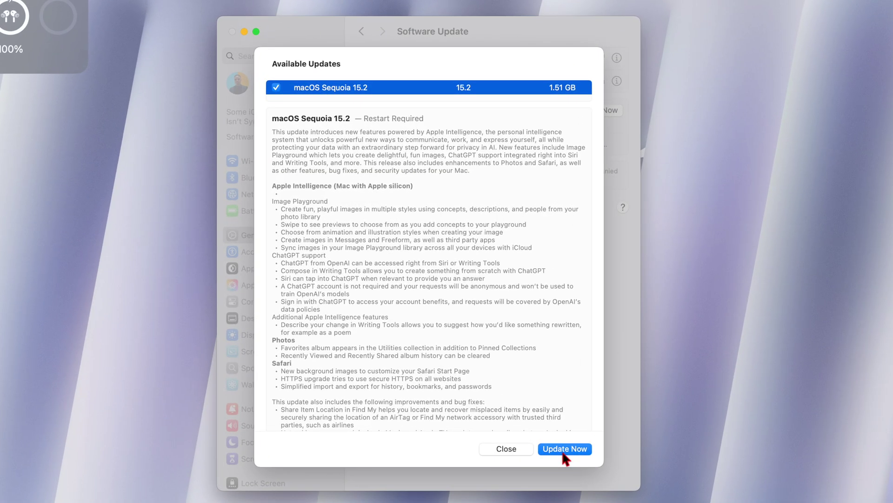
- Choose Update Now for macOS Sequoia 15.2 and agree to the license to begin downloading
click(564, 453)
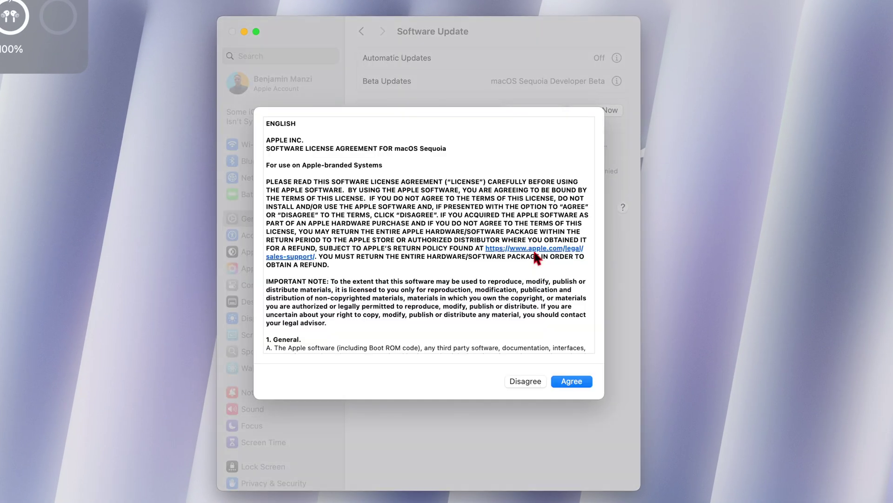
click(578, 382)
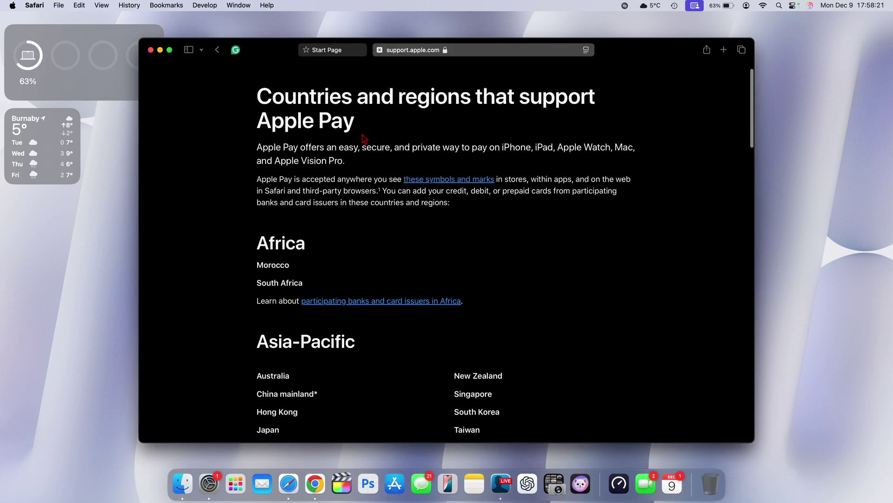
scroll(371, 176, down, 5)
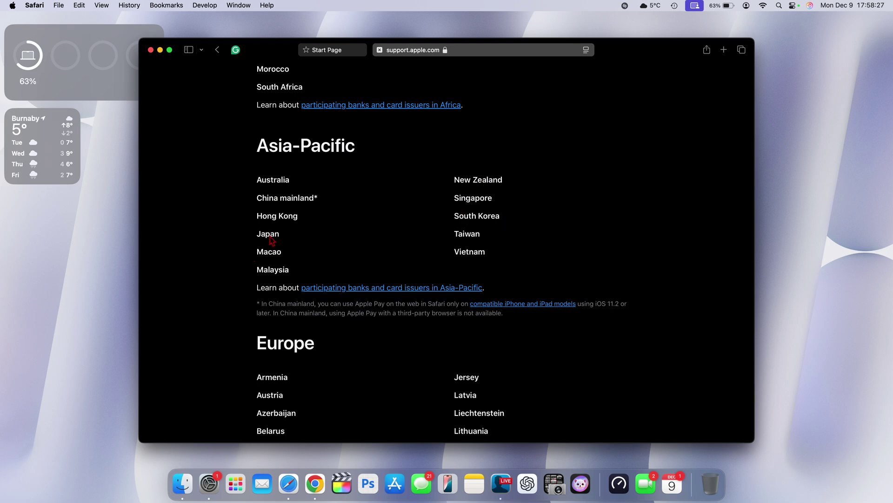
- Scroll through Safari's list of countries and regions that support Apple Pay
scroll(386, 308, up, 10)
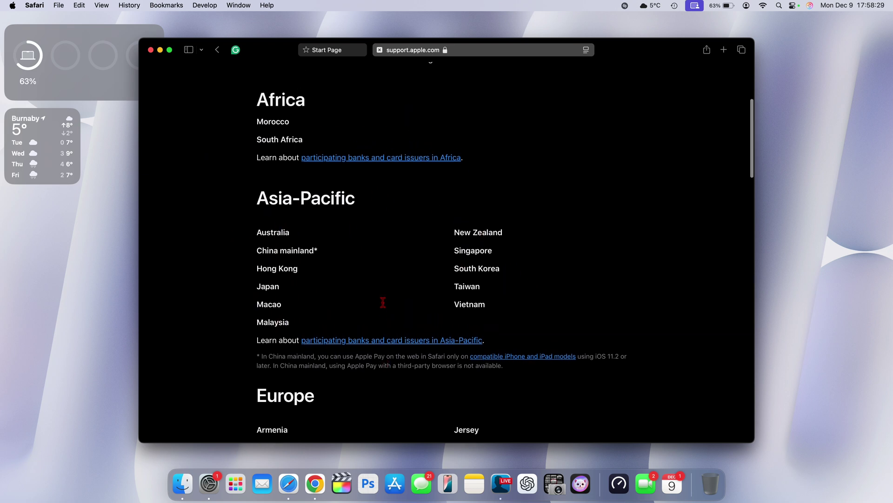
scroll(386, 308, down, 10)
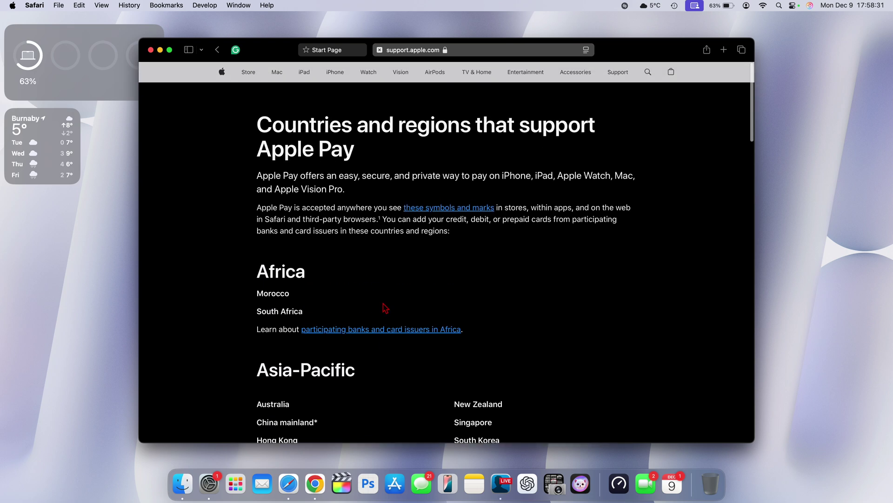
scroll(386, 308, up, 5)
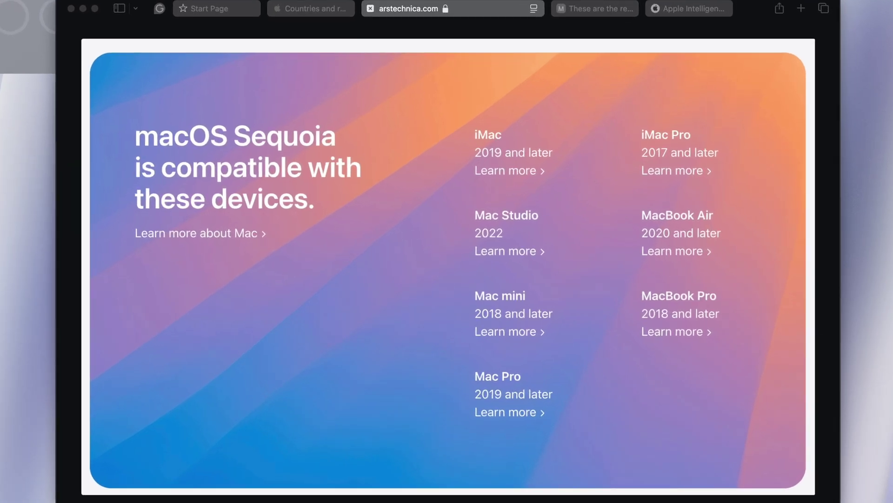
- Review the Macworld table of Intel Mac models, release years and model identifiers
click(468, 95)
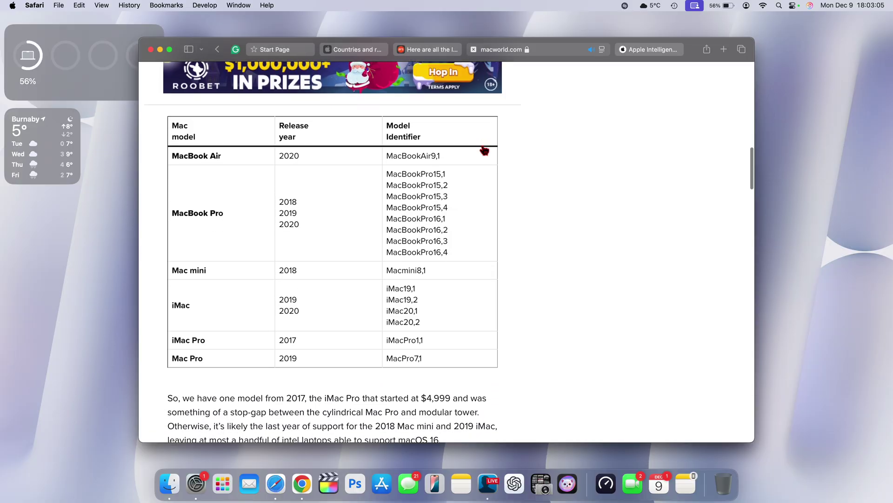
scroll(482, 147, up, 1)
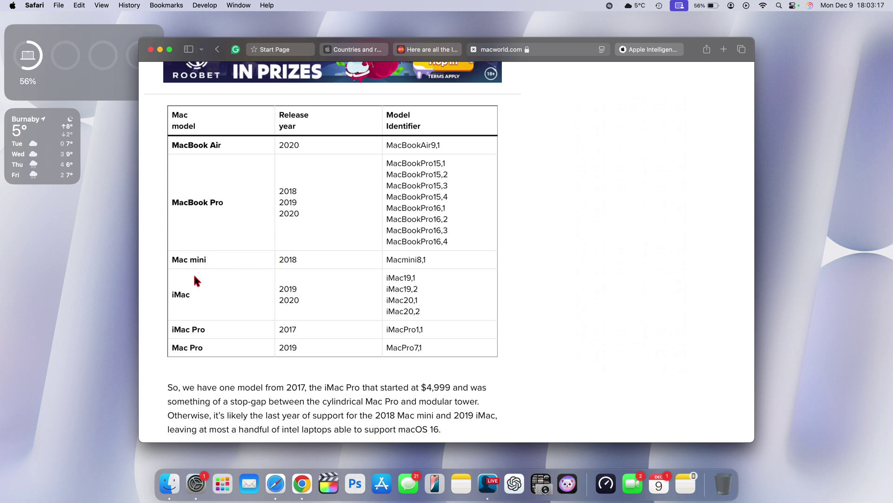
scroll(245, 344, down, 5)
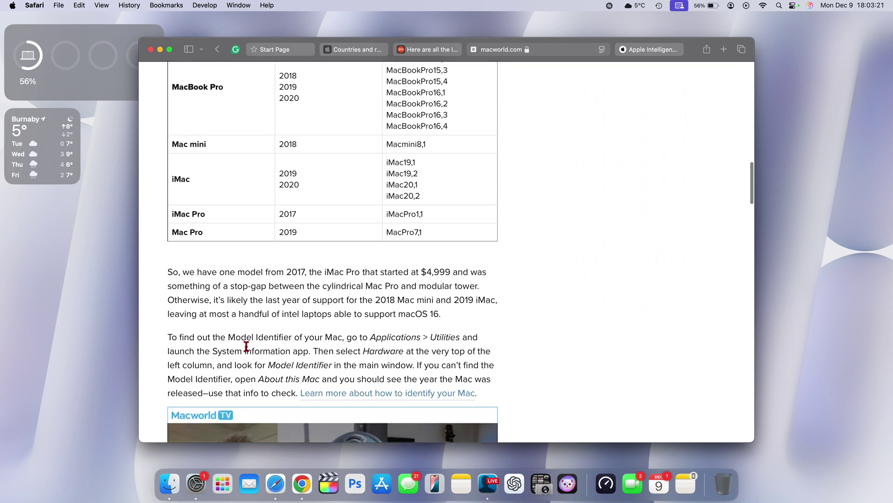
scroll(244, 346, up, 3)
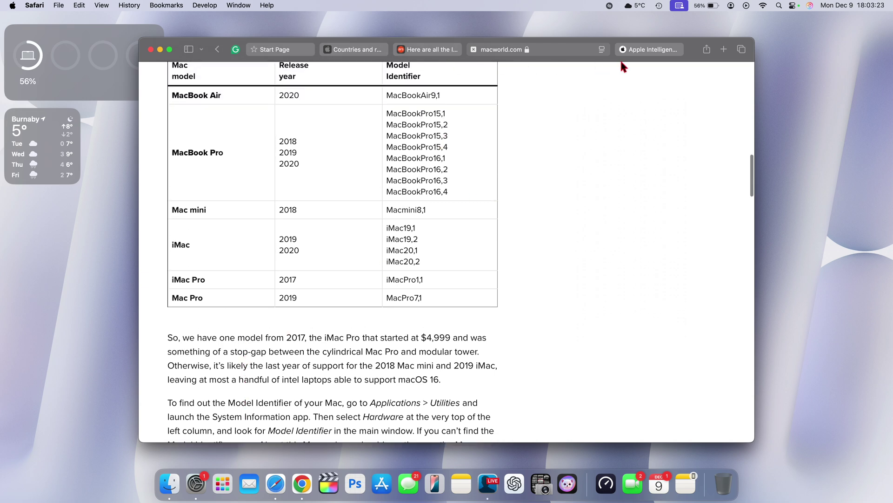
- Switch to Apple's Apple Intelligence compatible-devices page and scroll to its footnotes
click(644, 50)
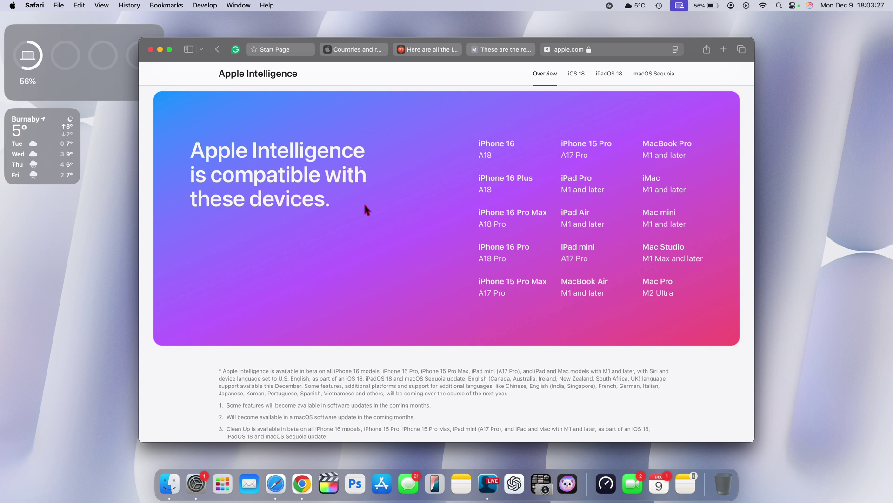
scroll(277, 166, up, 1)
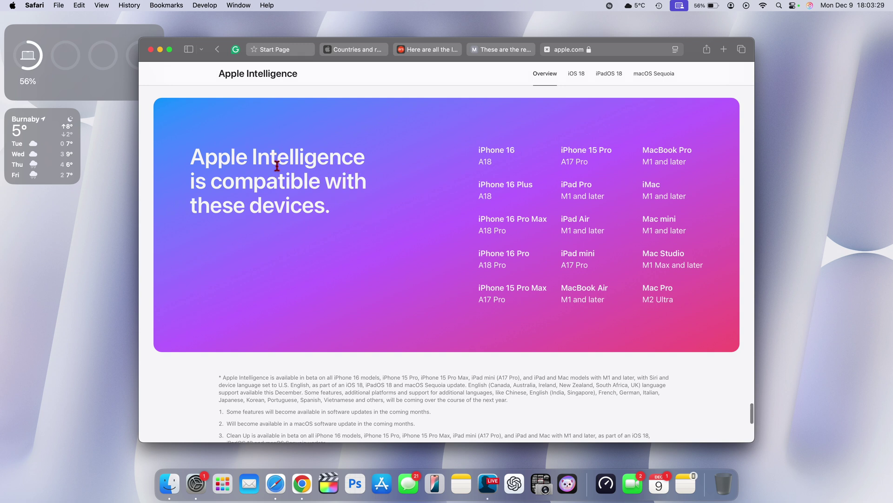
scroll(456, 253, down, 2)
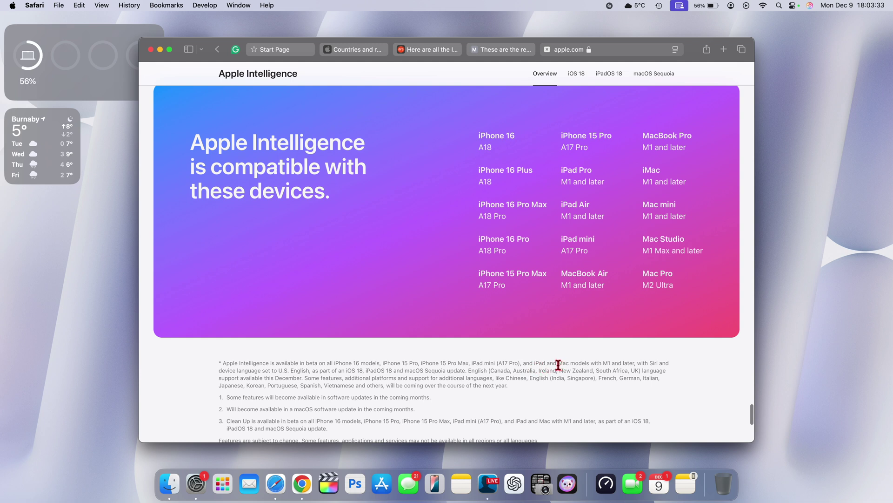
- Highlight footnote phrases: 'Mac models with M1 and later', U.S. English requirement, 'this December', other English regions
drag(560, 363, 638, 363)
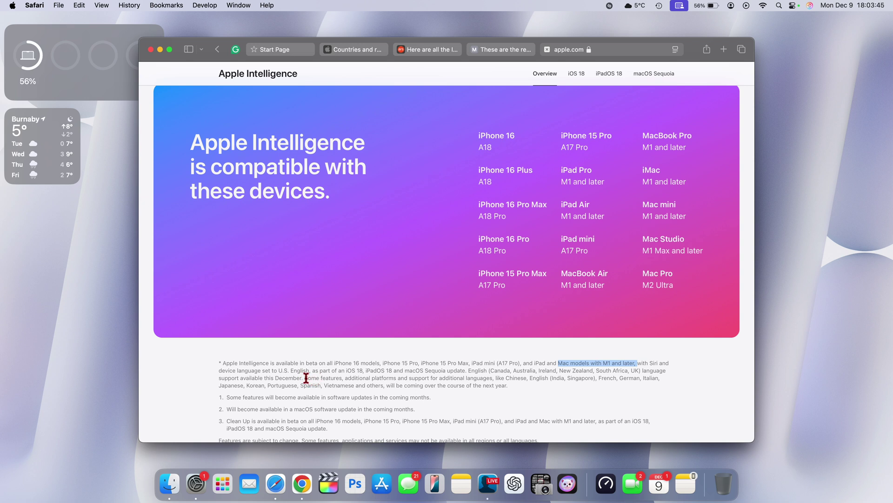
click(278, 371)
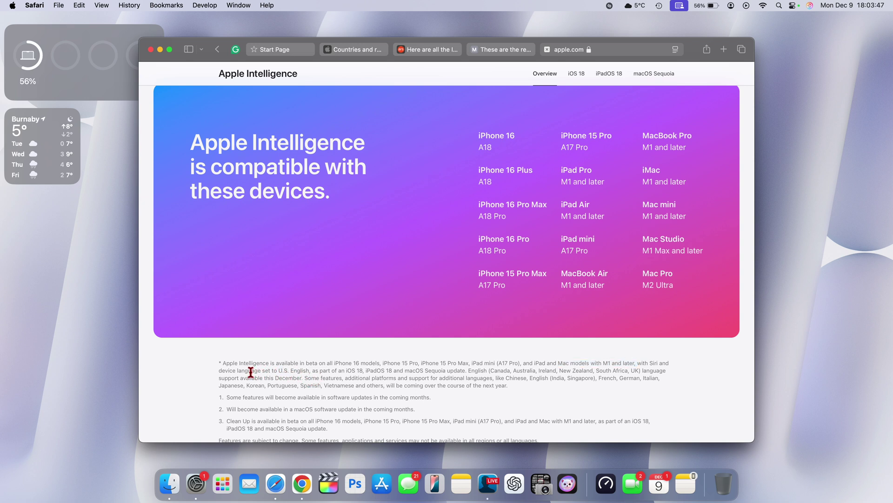
drag(241, 370, 314, 369)
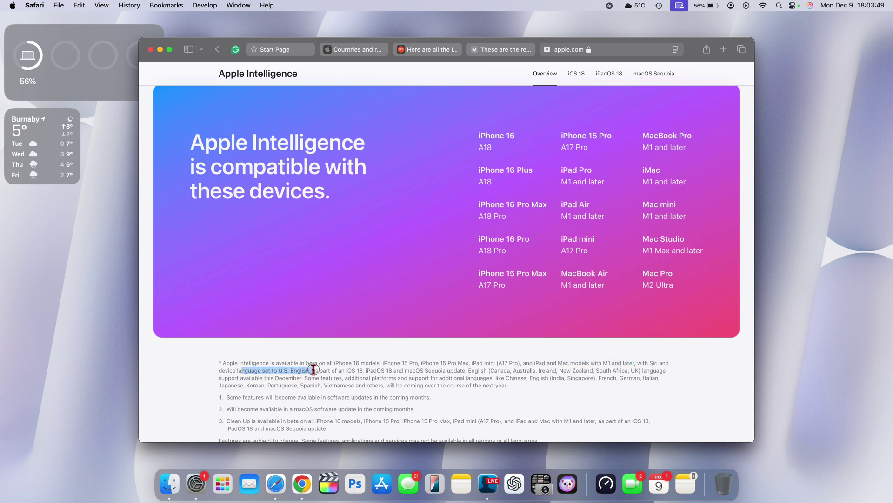
click(423, 378)
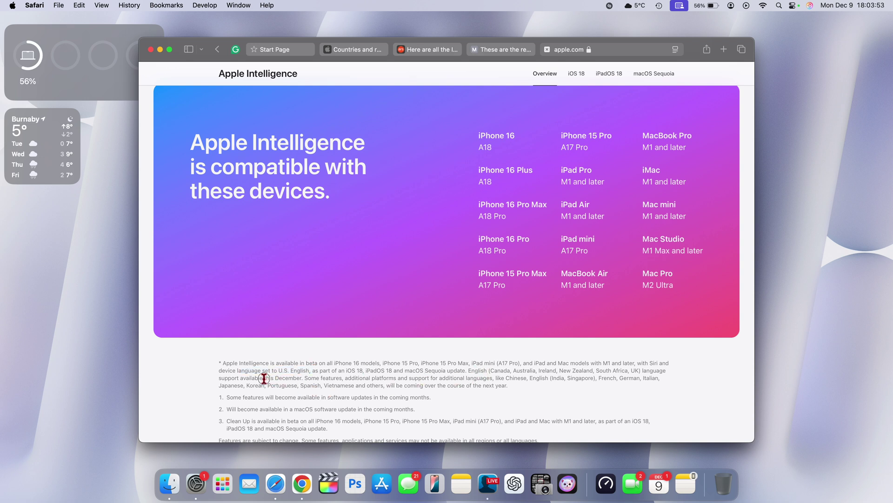
drag(265, 377, 312, 377)
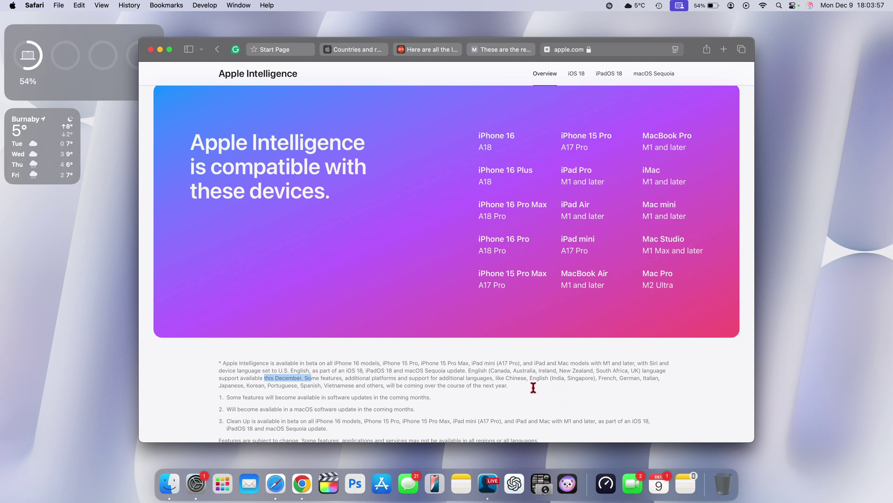
drag(469, 370, 645, 369)
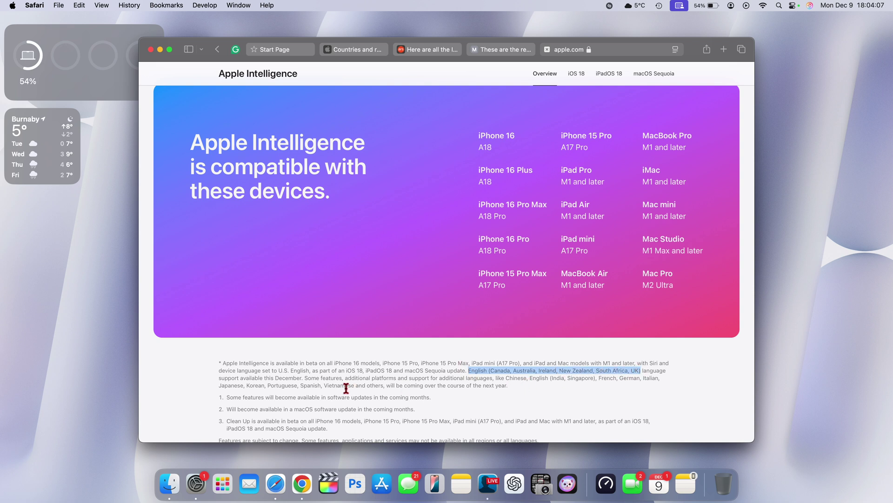
scroll(346, 388, up, 1)
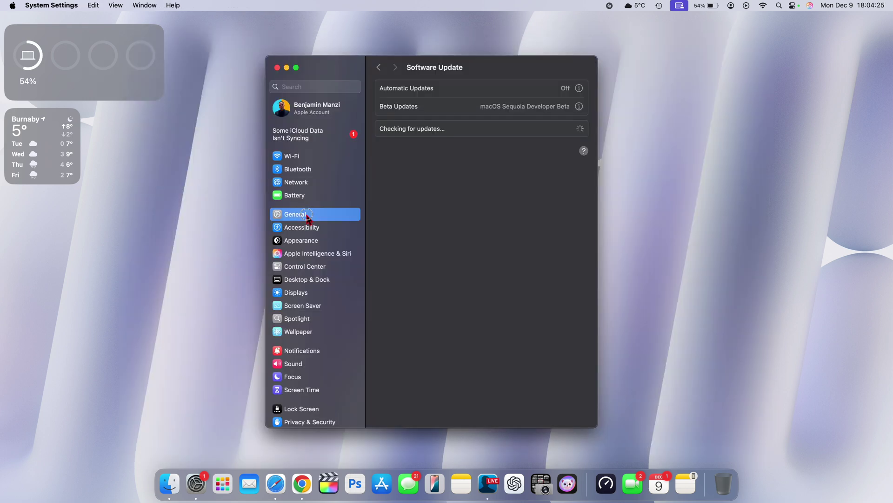
- Navigate System Settings to General, then Software Update
click(308, 214)
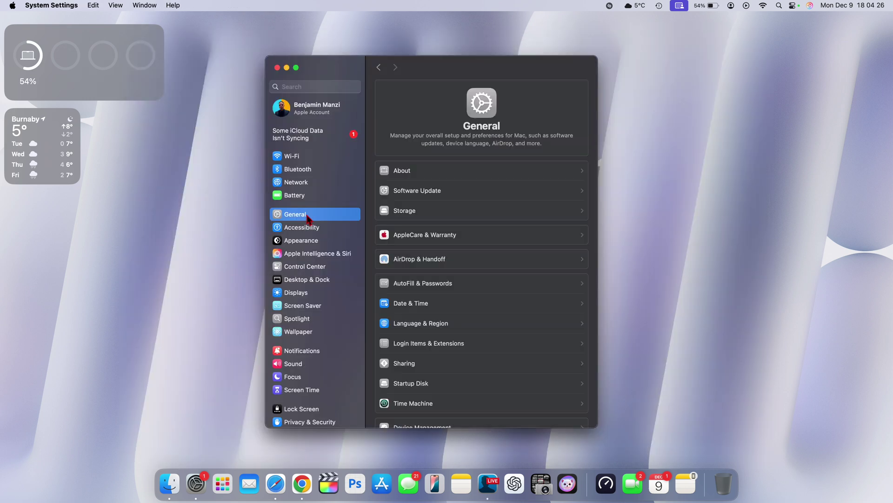
click(439, 192)
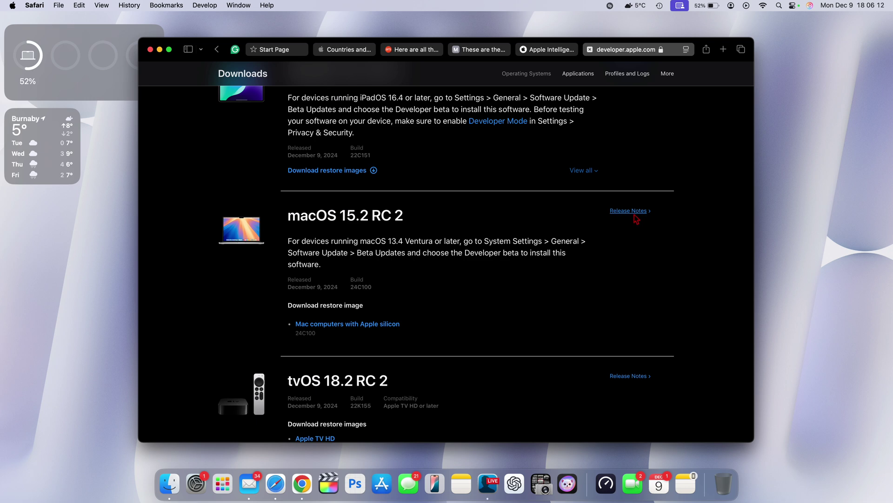
- Open the macOS 15.2 RC 2 release notes on the developer page and scroll through them
click(638, 215)
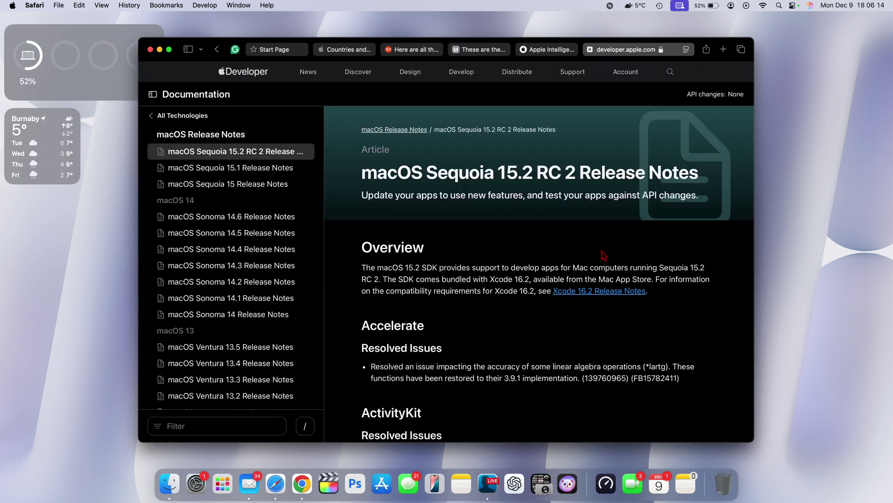
scroll(603, 254, down, 2)
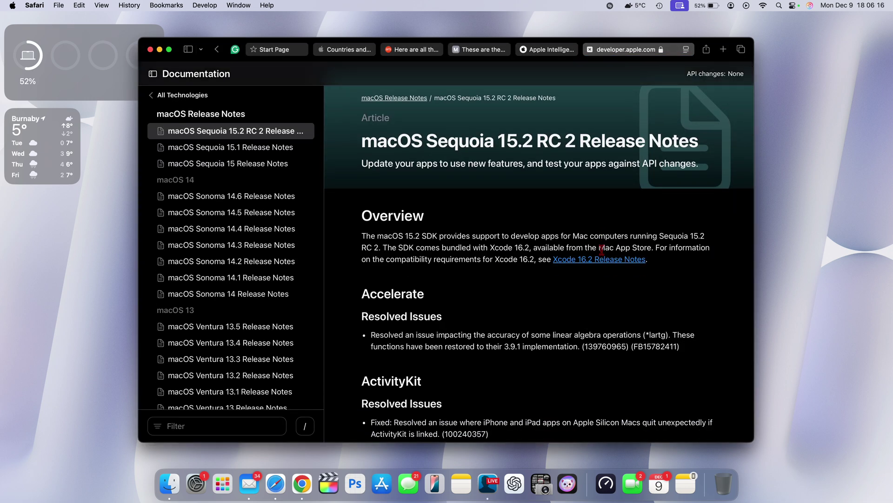
scroll(602, 250, down, 5)
scroll(605, 254, down, 3)
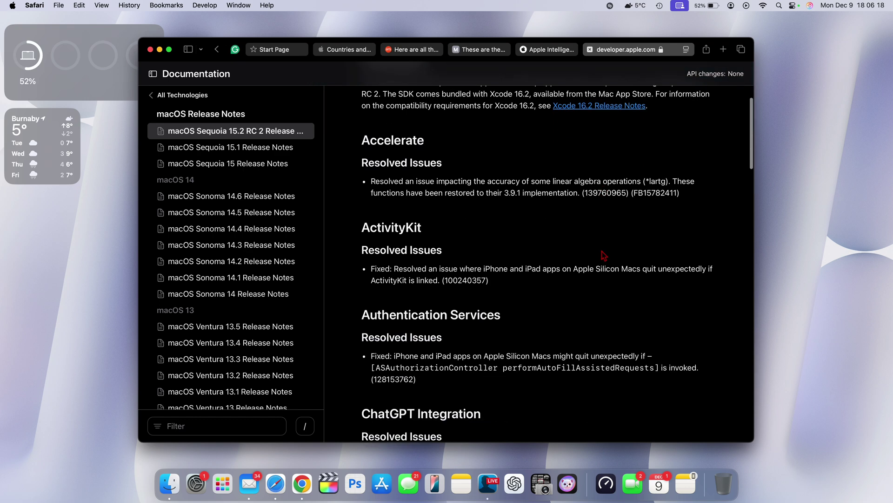
scroll(603, 255, up, 3)
scroll(453, 218, down, 4)
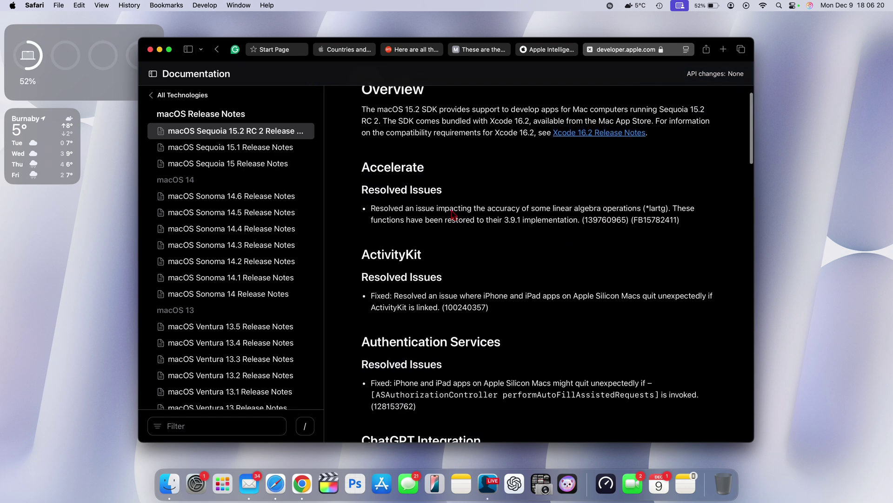
scroll(451, 209, down, 3)
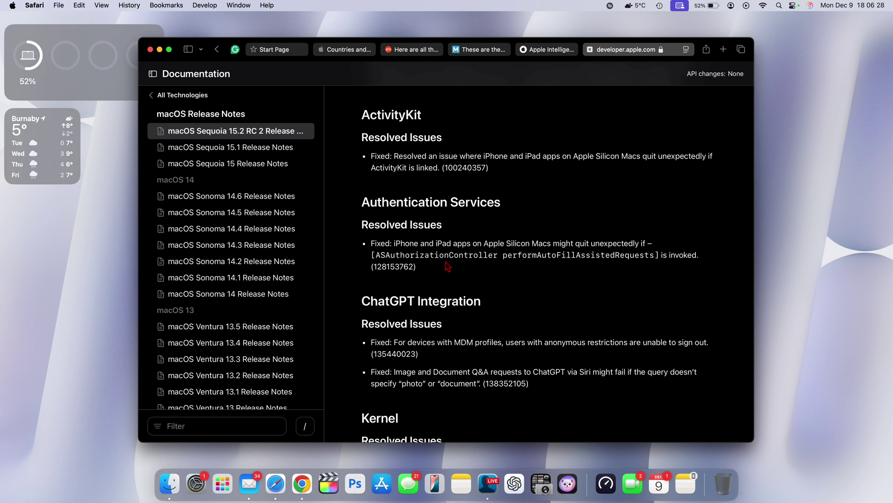
scroll(448, 266, down, 5)
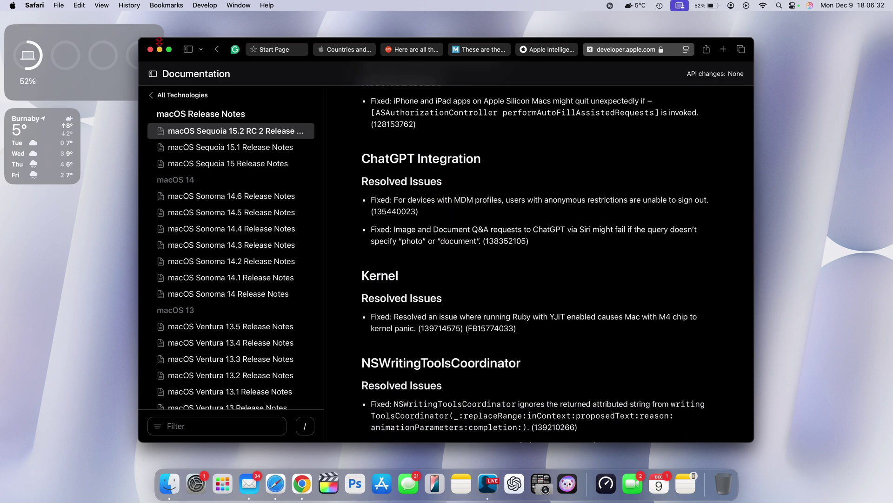
scroll(399, 247, down, 10)
- Finish reviewing the RC 2 release notes, then minimize Safari to reveal the desktop
scroll(398, 246, up, 6)
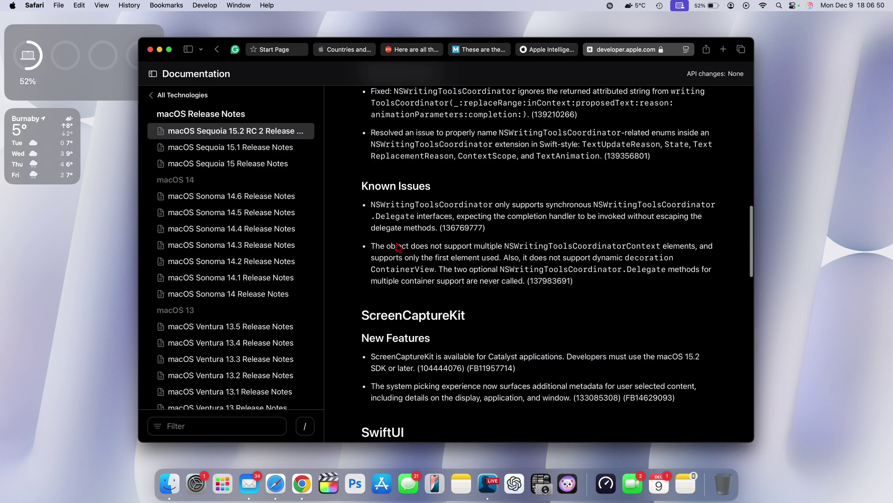
scroll(399, 246, up, 10)
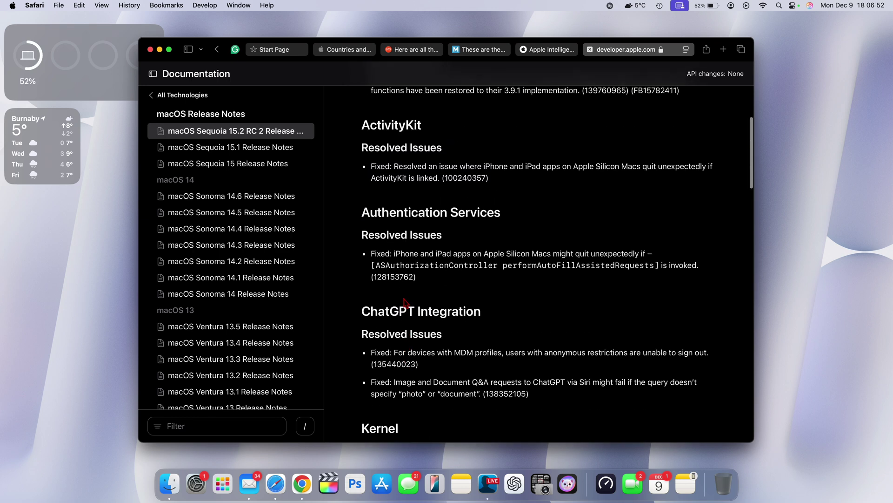
scroll(405, 302, up, 3)
scroll(405, 302, down, 3)
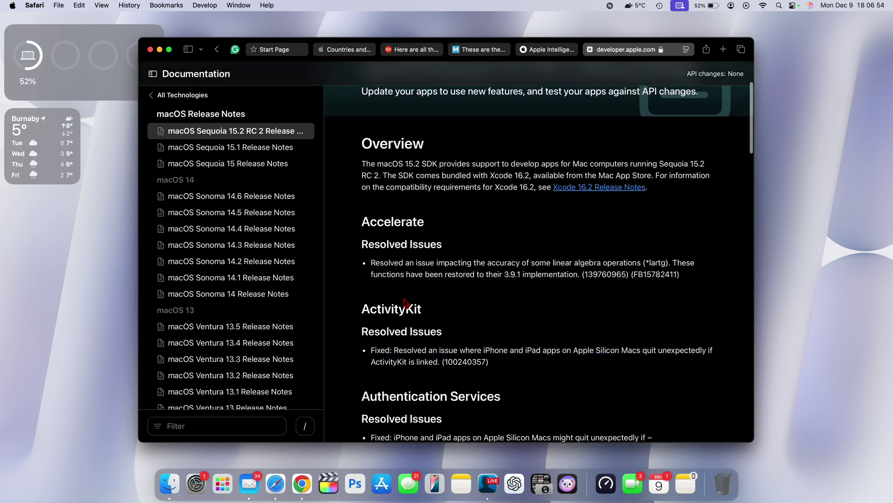
scroll(405, 302, up, 3)
scroll(405, 302, down, 8)
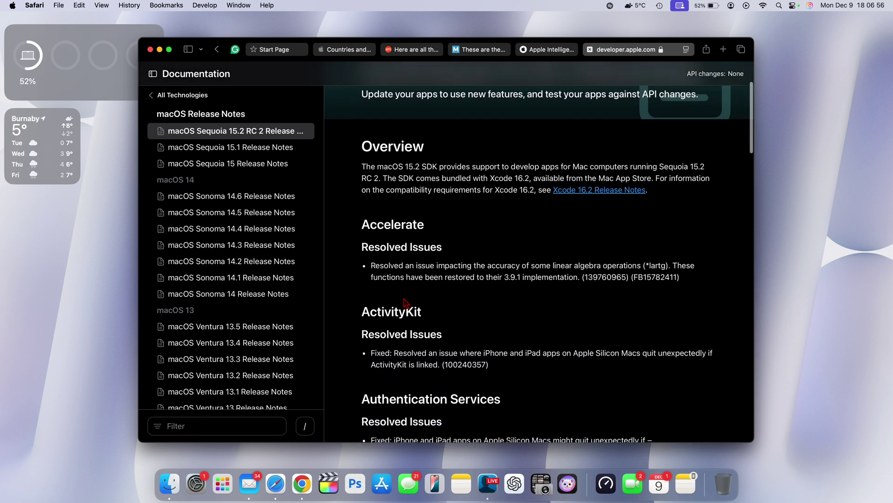
scroll(404, 303, down, 5)
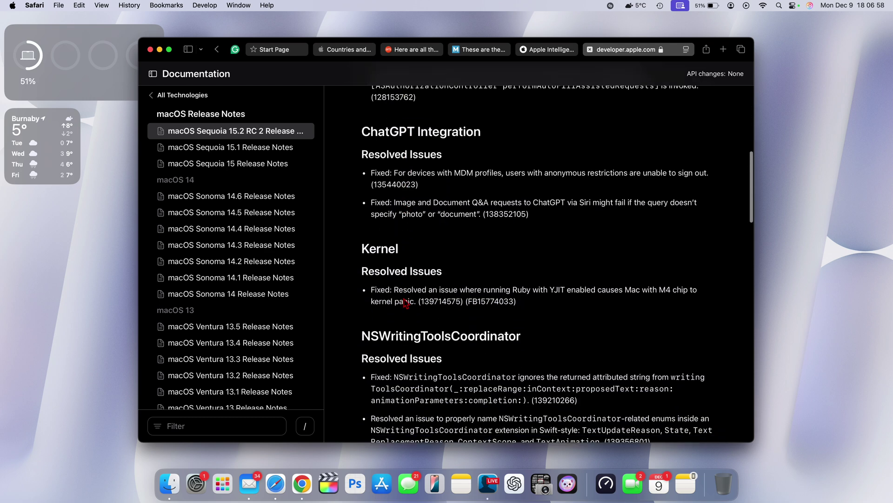
scroll(405, 302, down, 7)
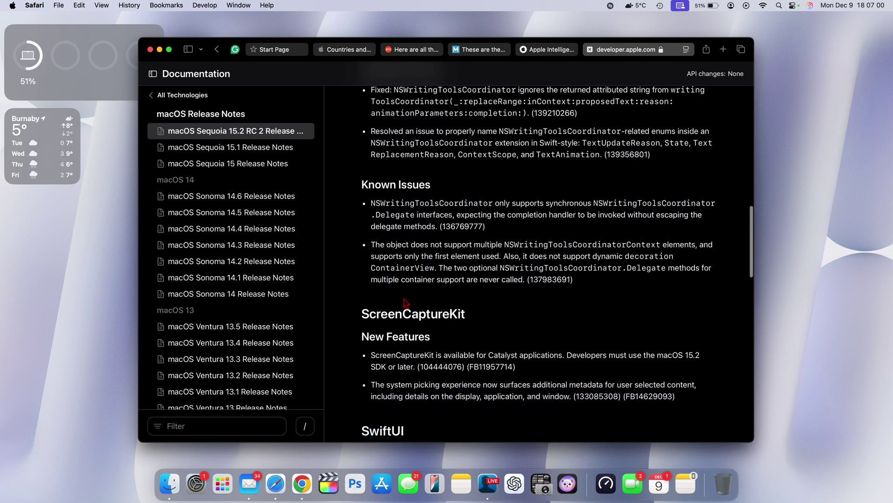
scroll(405, 303, down, 10)
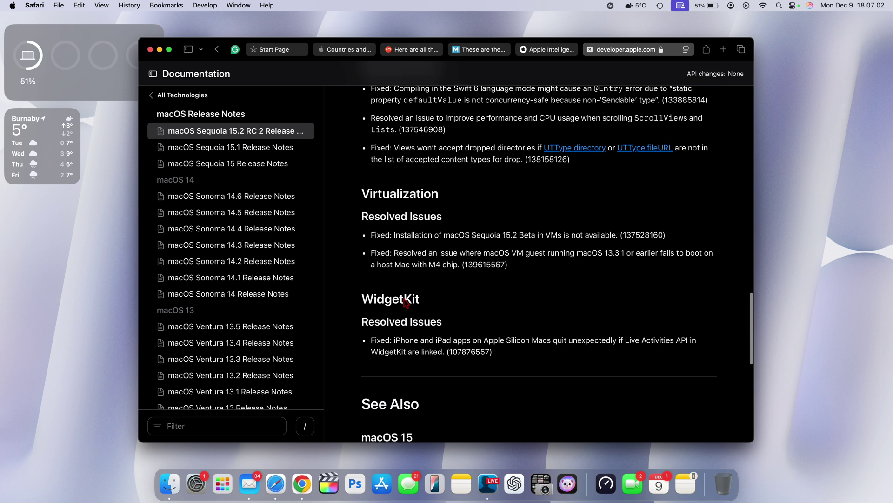
click(159, 50)
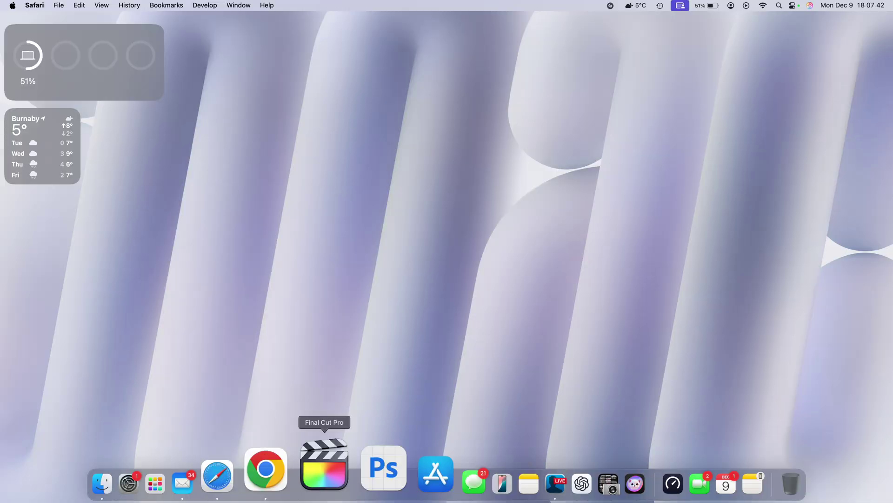
- Launch System Settings and go to Apple Intelligence & Siri > ChatGPT extension settings
click(194, 470)
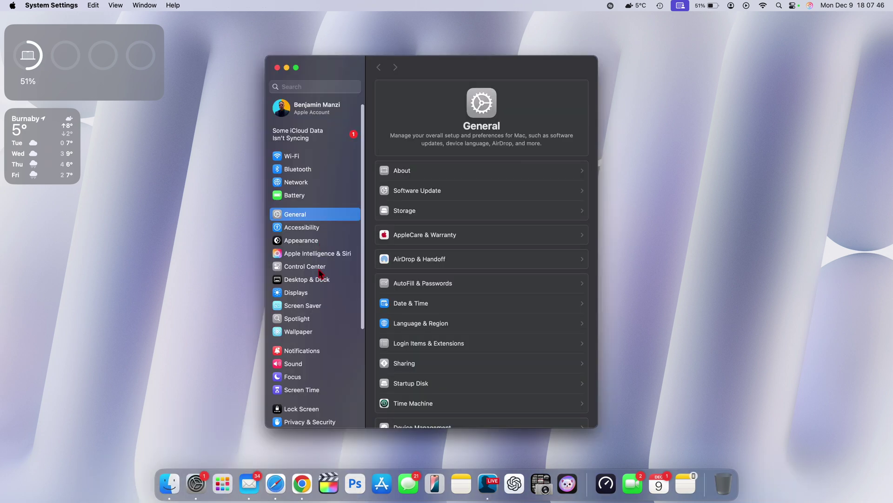
drag(321, 267, 321, 259)
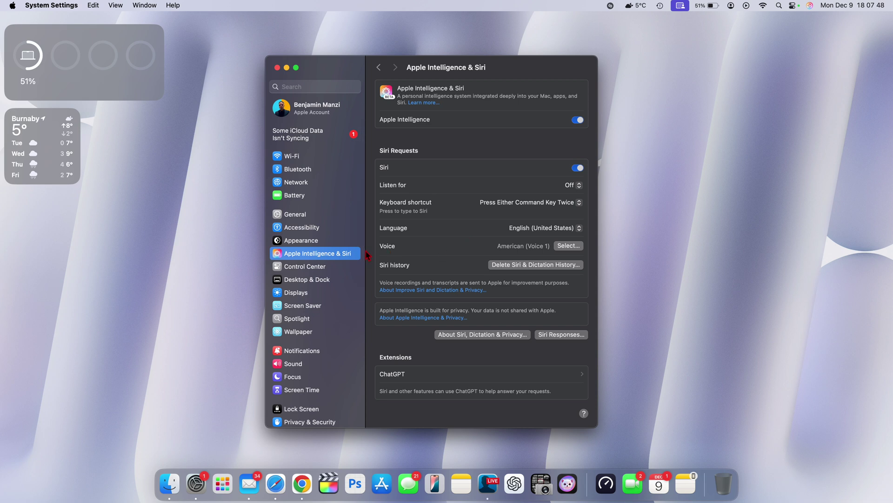
click(554, 377)
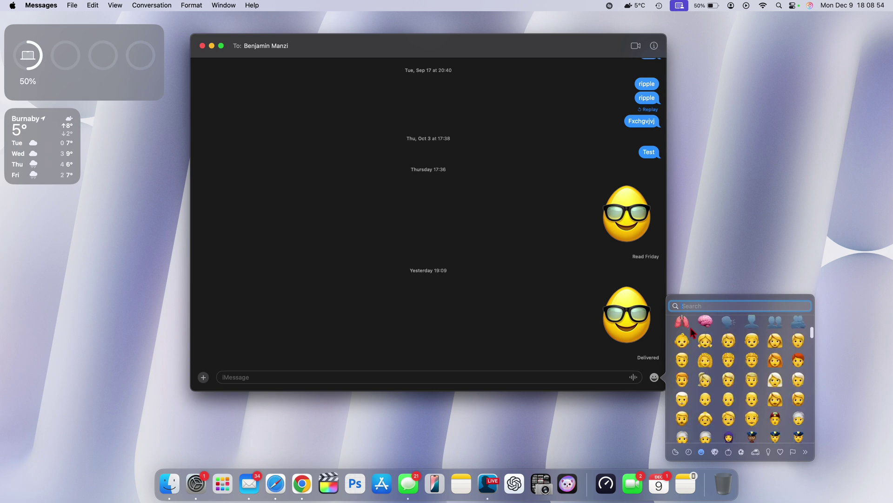
- Scroll up and down through the emoji categories, then close the picker without inserting any emoji
scroll(691, 328, down, 10)
scroll(692, 332, down, 10)
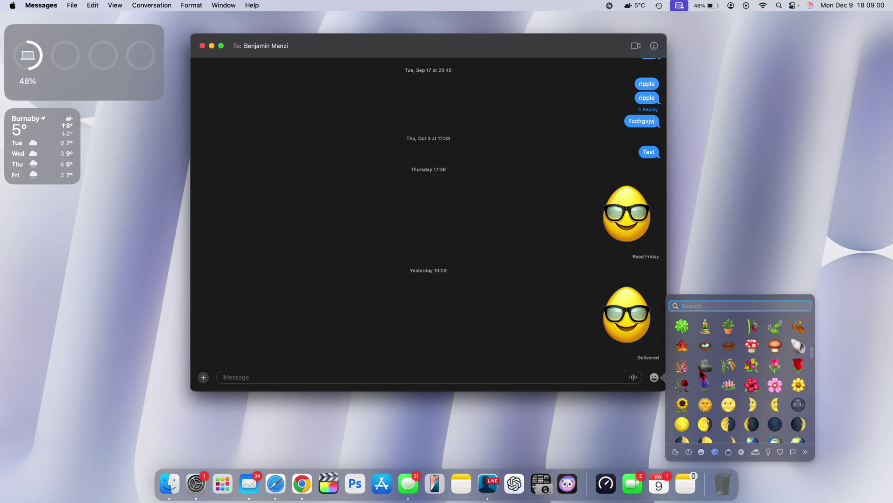
scroll(702, 370, up, 15)
scroll(703, 374, up, 5)
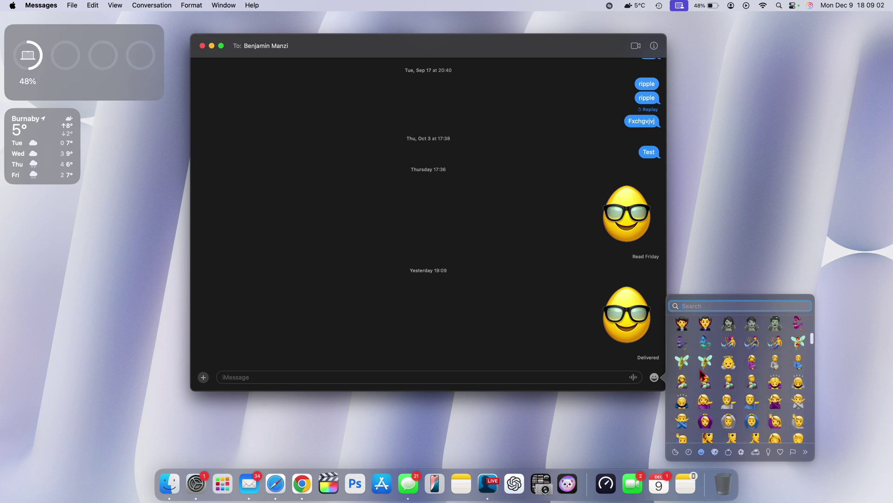
scroll(691, 407, up, 10)
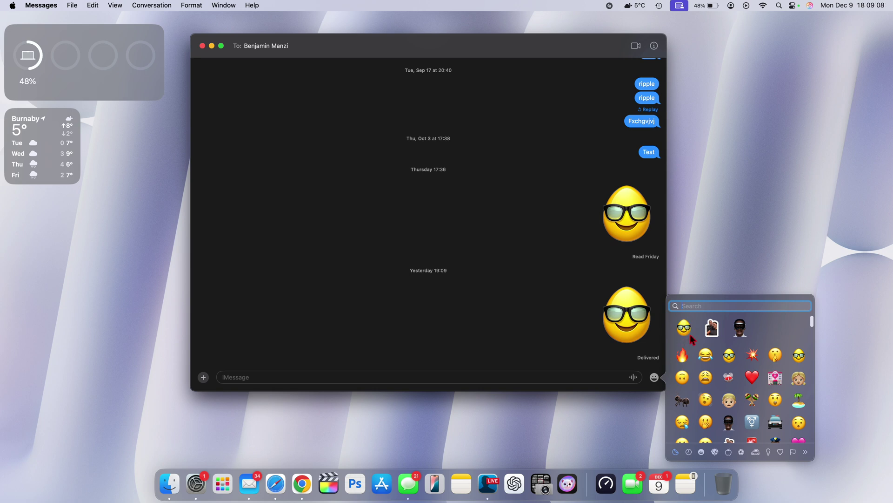
scroll(737, 379, down, 10)
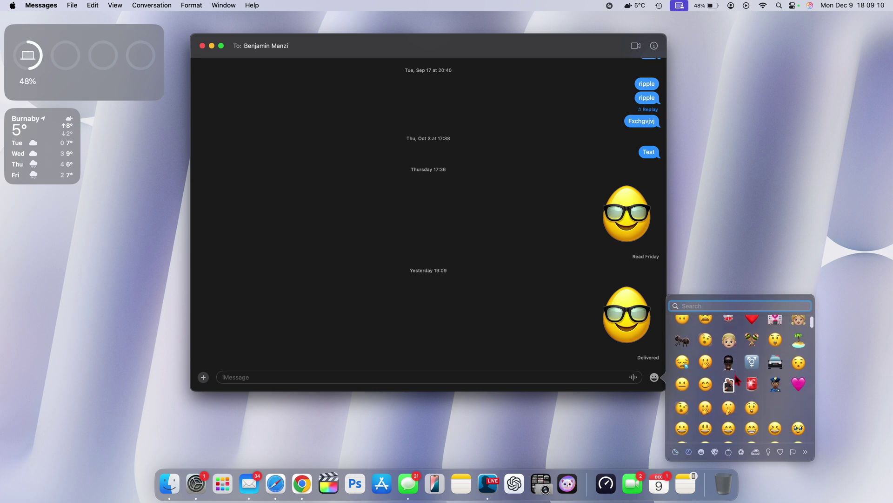
scroll(737, 380, down, 4)
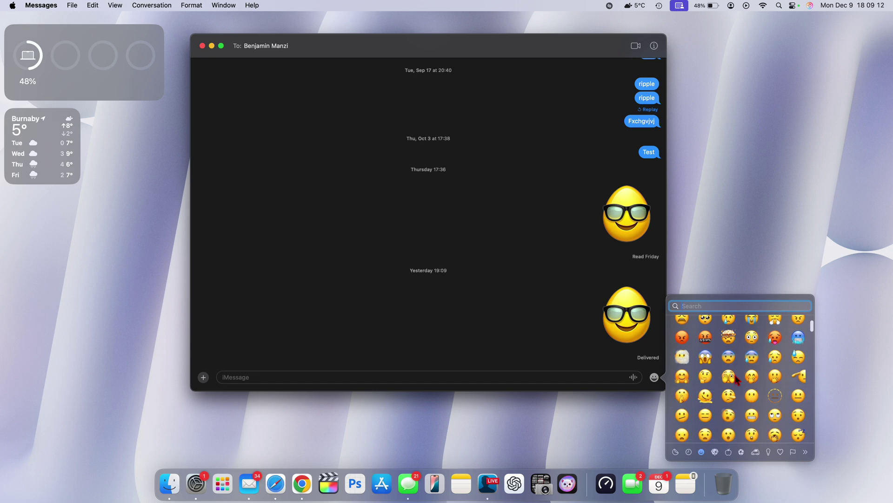
scroll(737, 379, down, 5)
scroll(737, 379, down, 20)
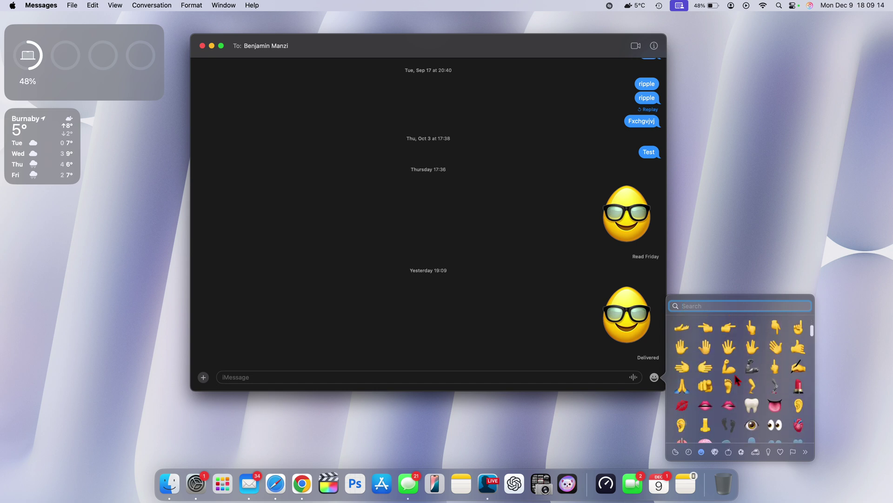
scroll(737, 379, down, 20)
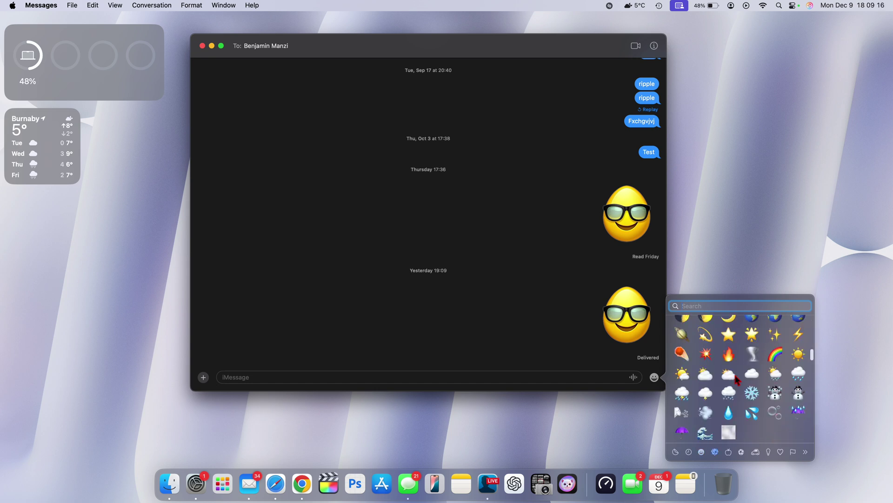
scroll(737, 379, up, 20)
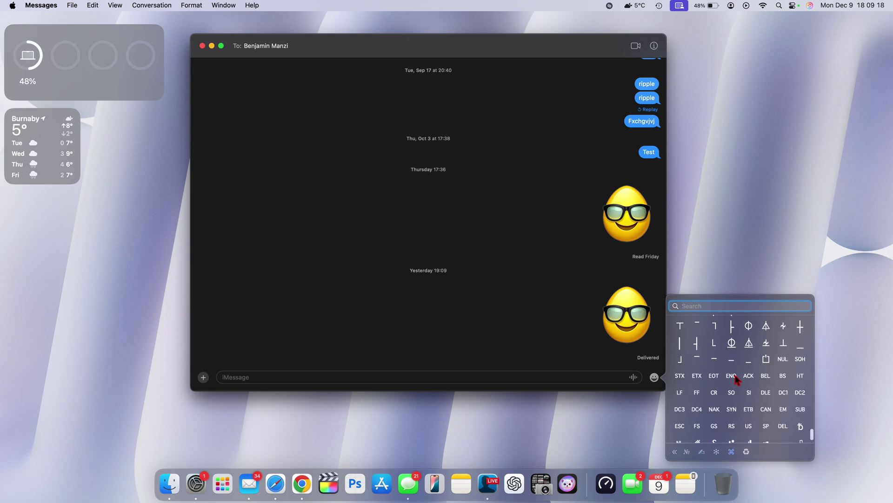
scroll(737, 379, up, 20)
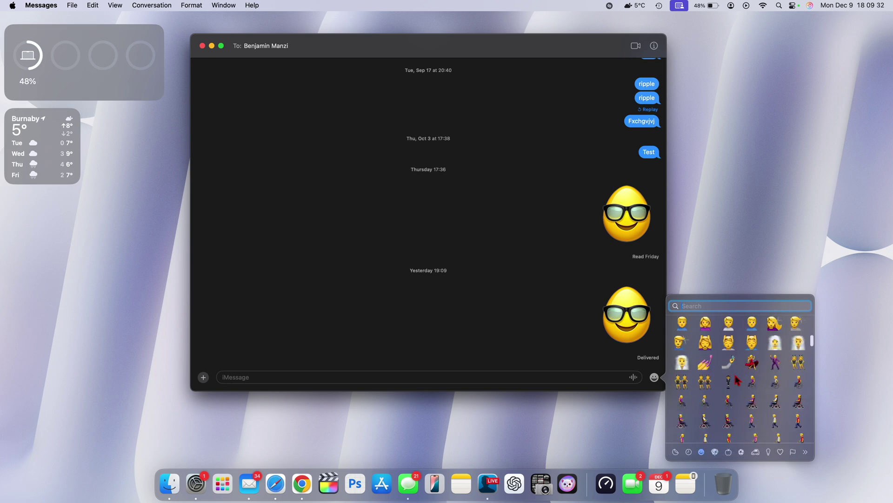
scroll(737, 379, up, 10)
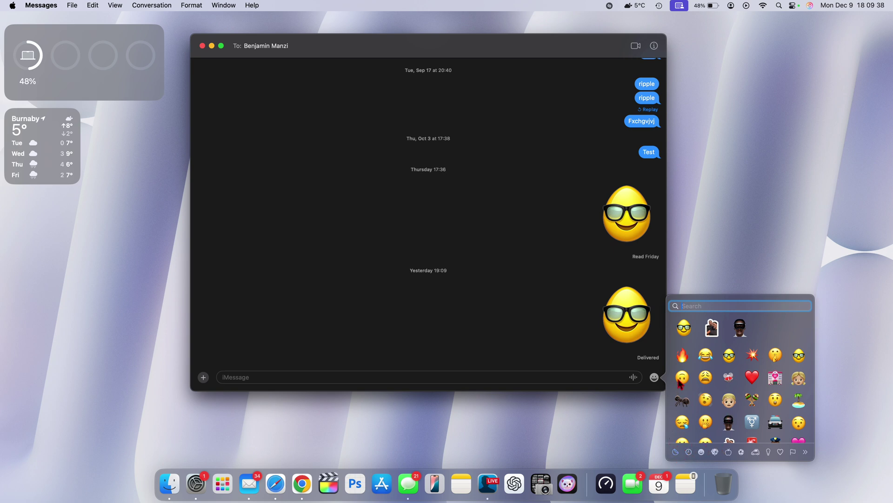
click(422, 312)
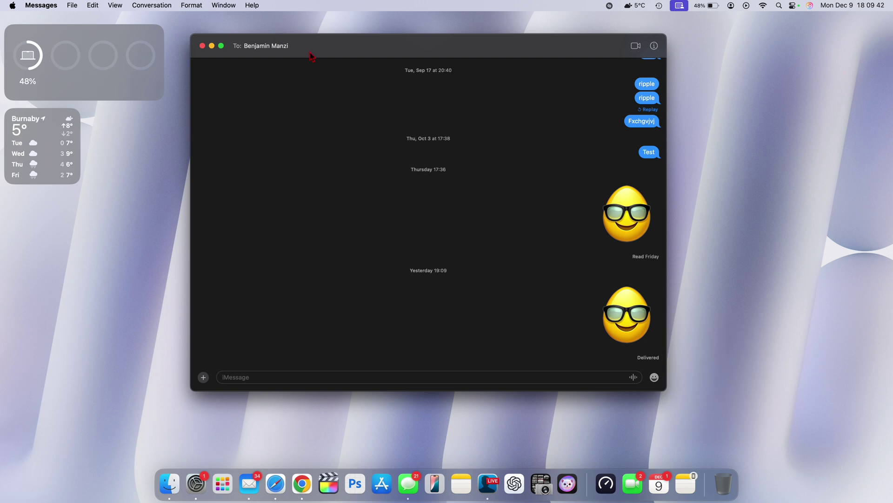
- From the message's + menu, open the Image Playground gallery and start a new blank image
click(203, 378)
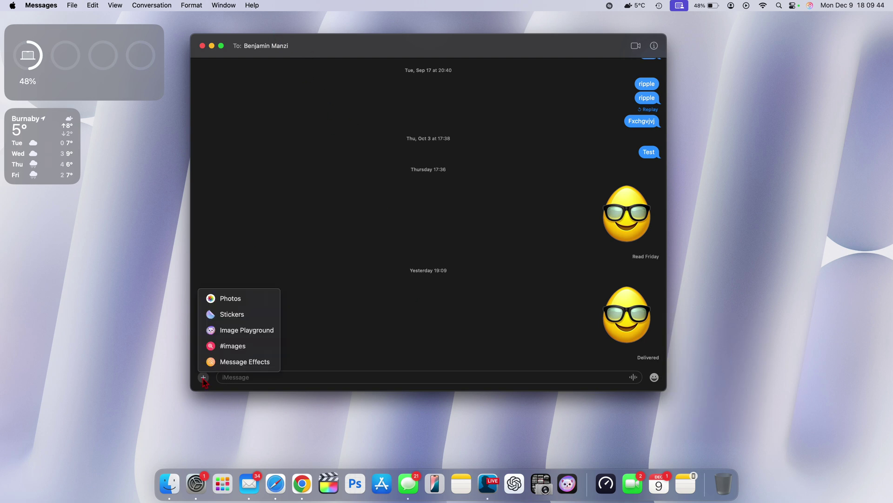
click(238, 336)
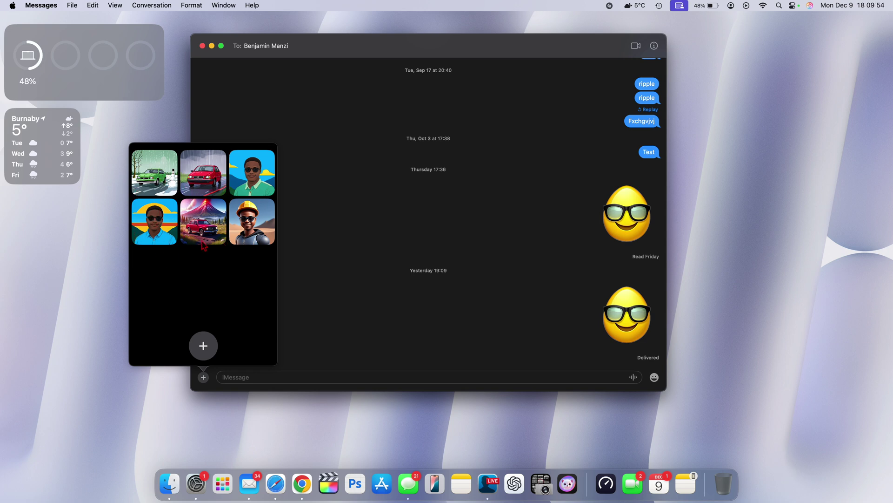
click(203, 345)
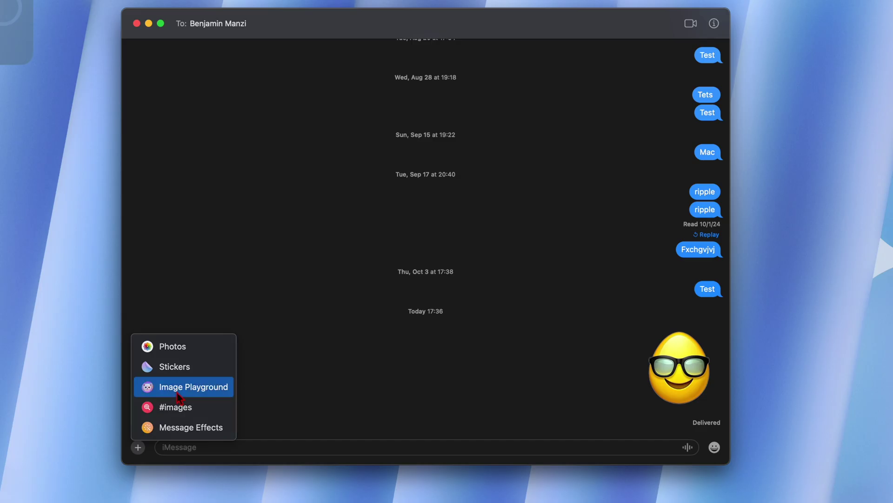
click(236, 328)
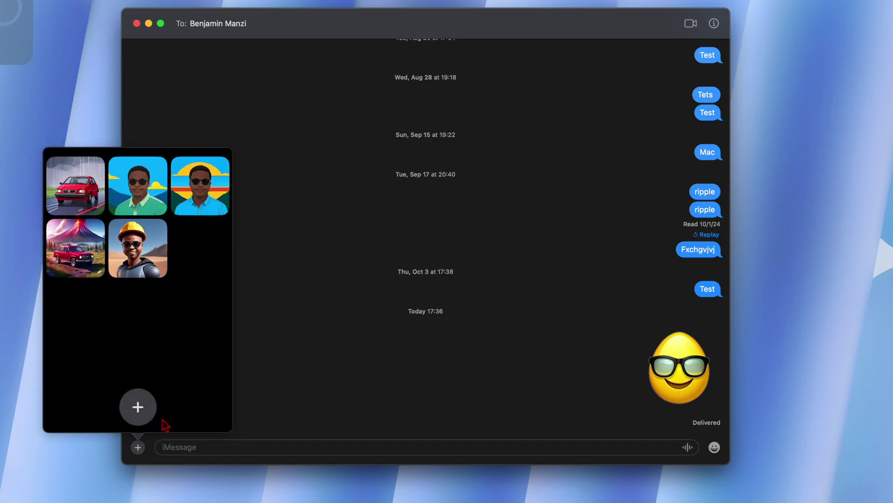
click(136, 419)
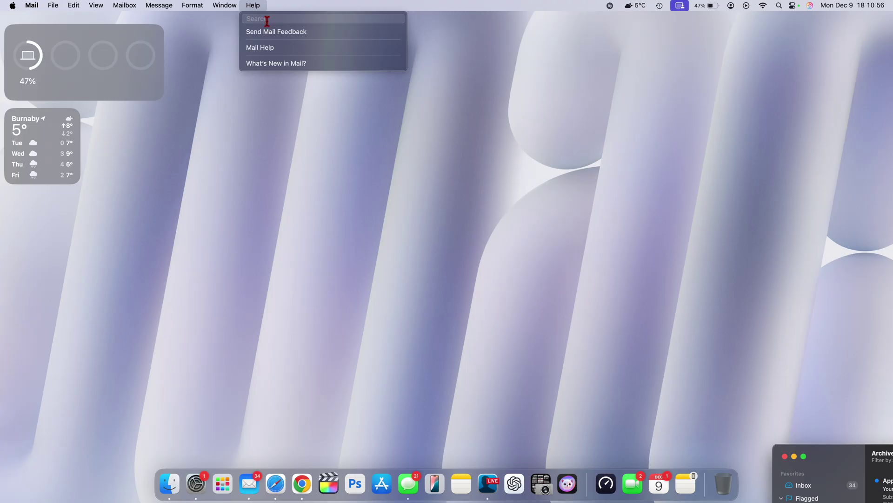
- Search Mail Help for 'cate', clear the field, and search 'cate' again, finding no matches
text(cate)
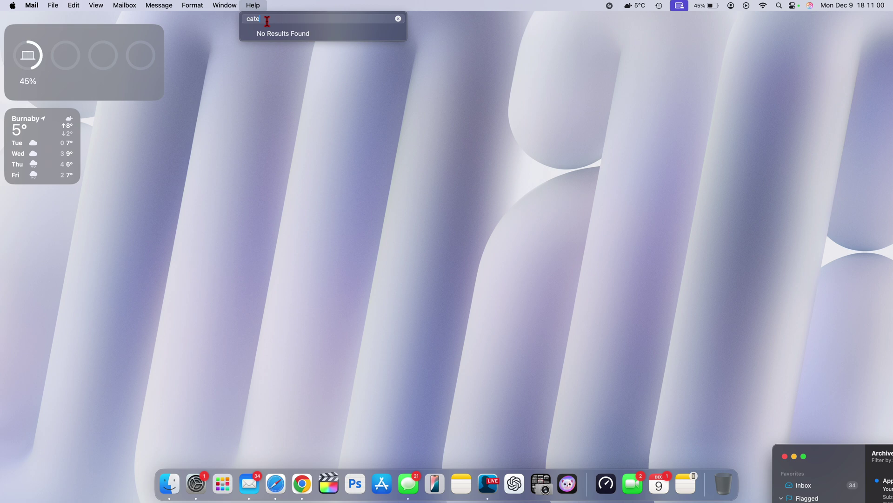
key(BackSpace)
key(BackSpace)
key(BackSpace)
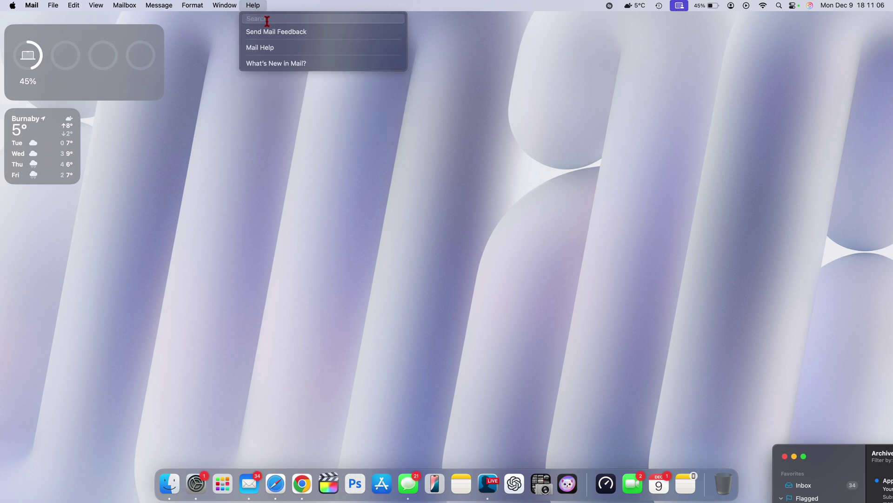
text(cate)
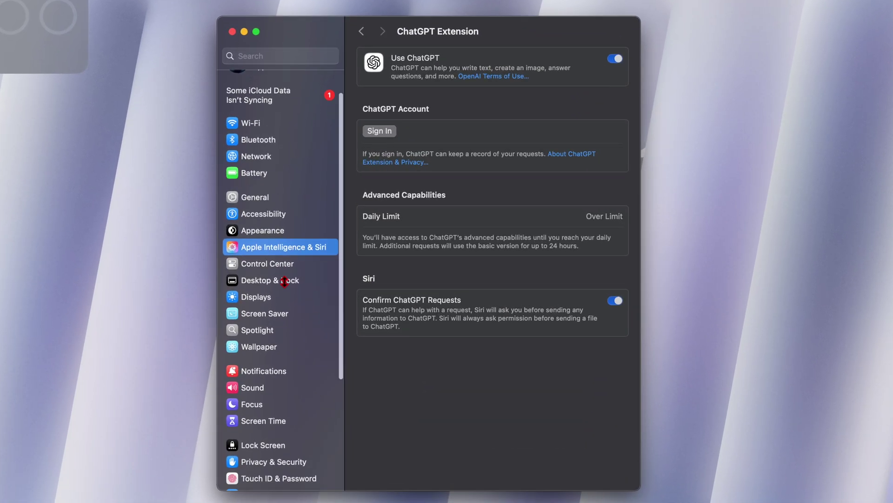
- Open the Battery settings and show the Last 10 Days energy and screen-on usage charts
click(288, 177)
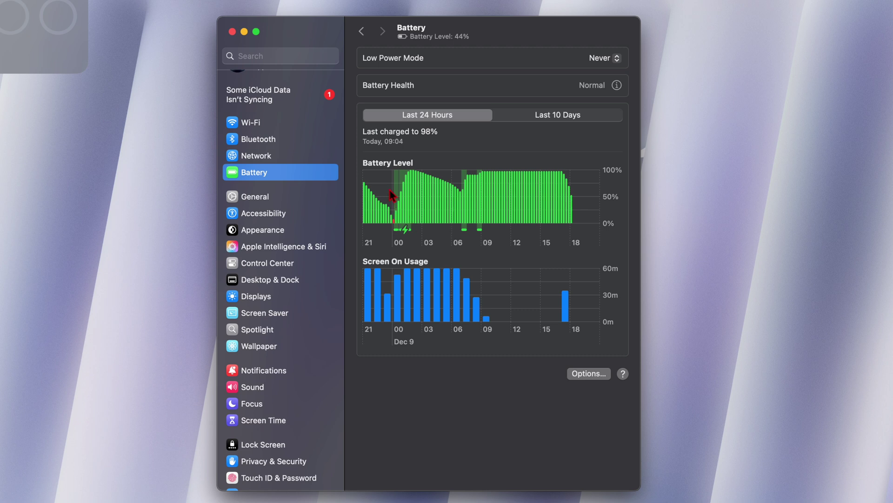
click(545, 116)
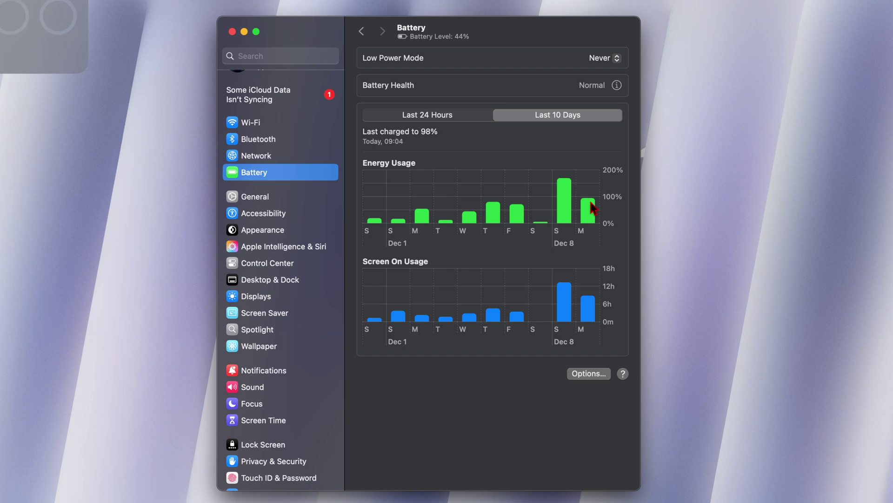
- Switch the Battery charts to the Last 24 Hours view
click(472, 116)
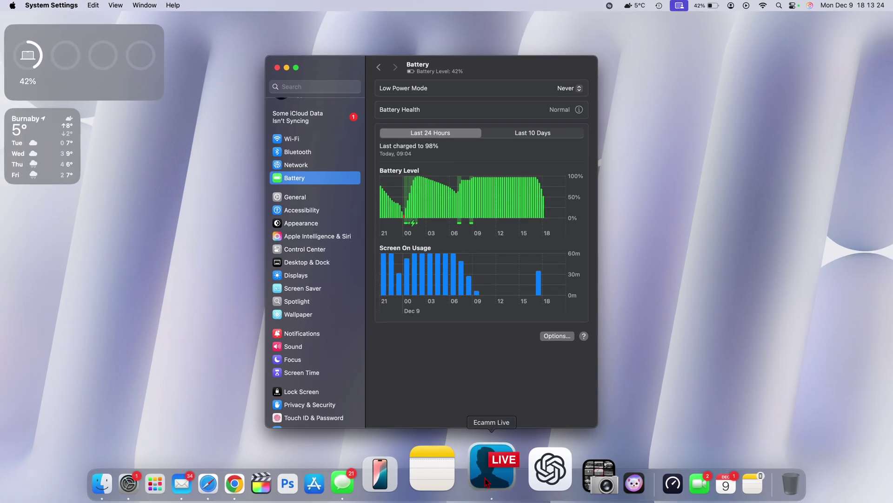
click(486, 482)
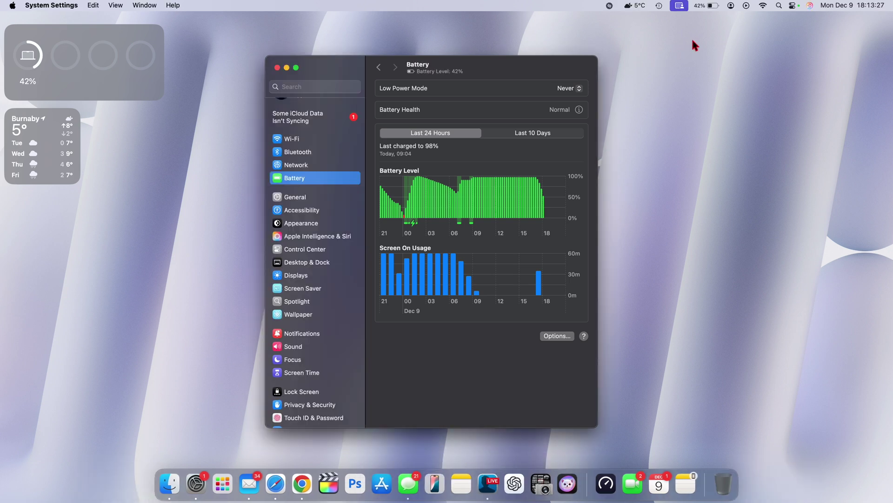
click(683, 6)
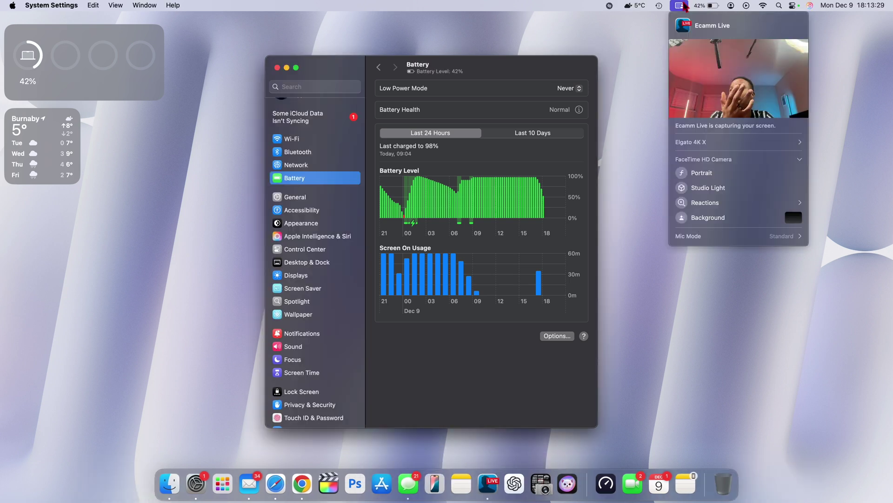
click(683, 5)
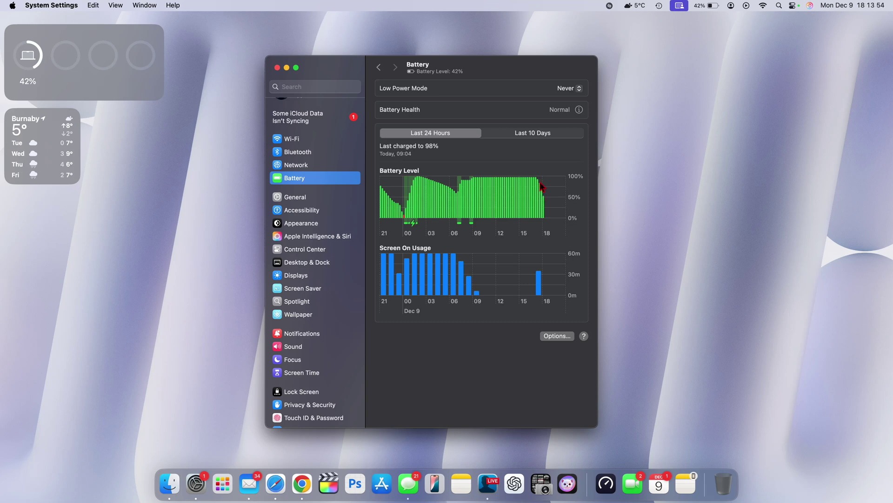
click(579, 109)
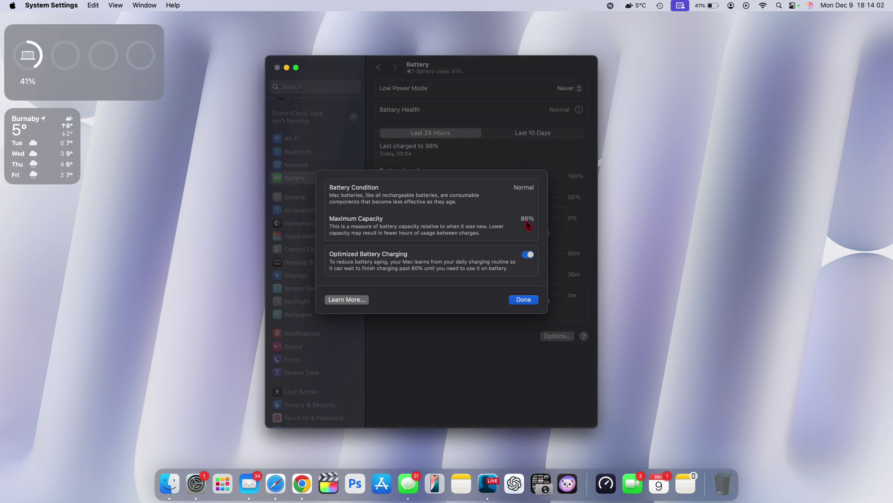
click(527, 302)
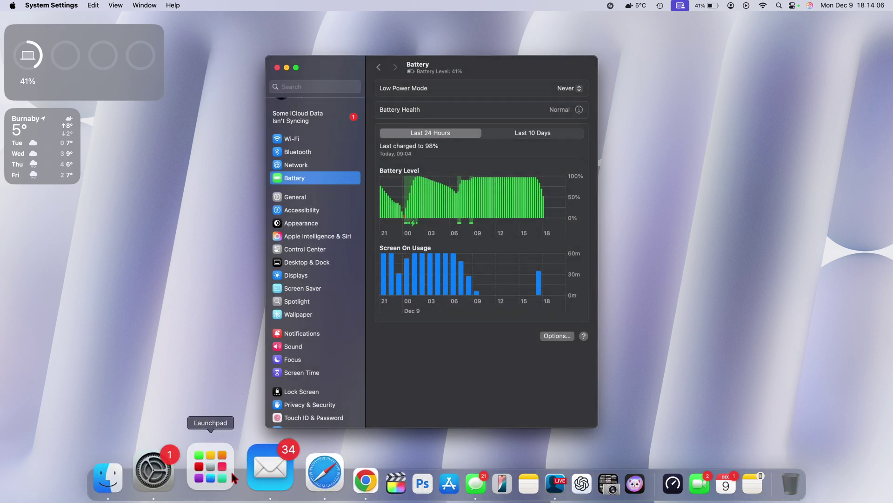
- Launch Activity Monitor from Launchpad's Other folder
click(218, 470)
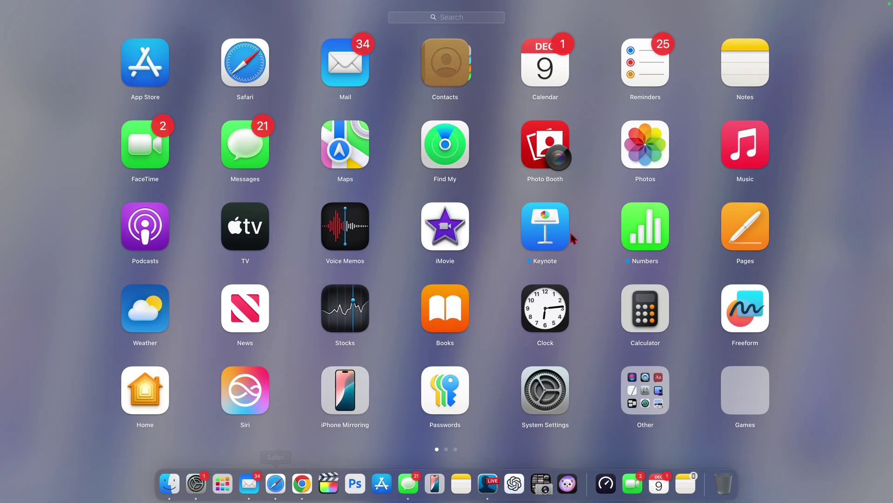
click(640, 380)
scroll(643, 386, right, 3)
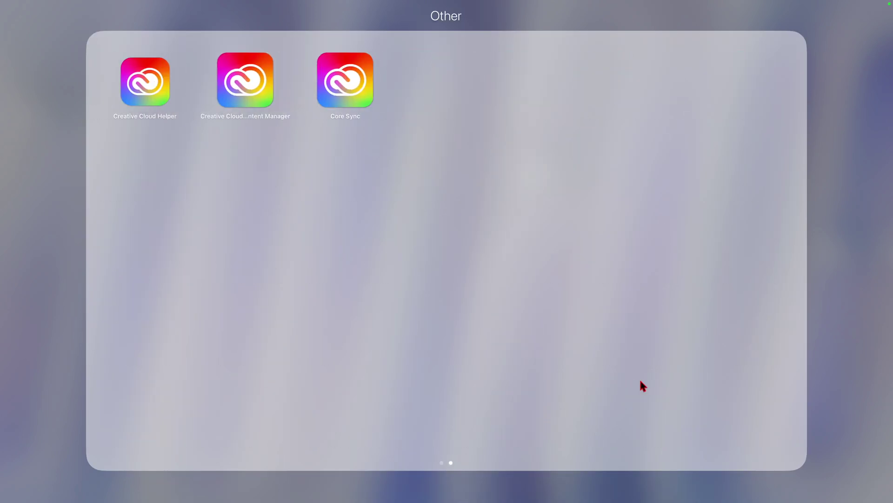
scroll(641, 382, left, 3)
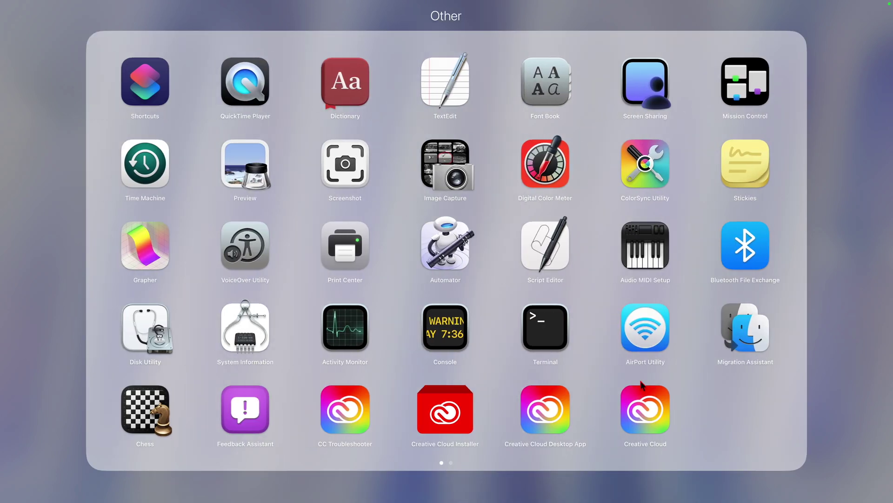
click(335, 343)
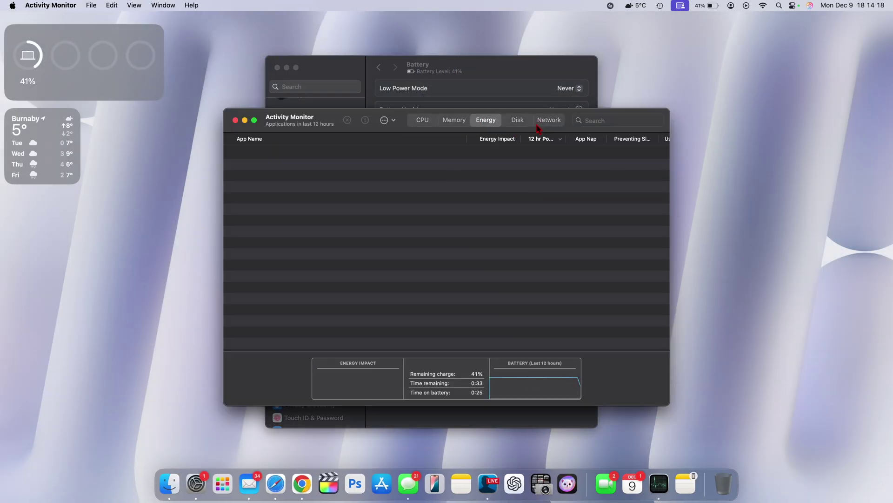
- Flip between the CPU and Memory tabs, ending on per-process CPU usage
click(421, 120)
click(453, 120)
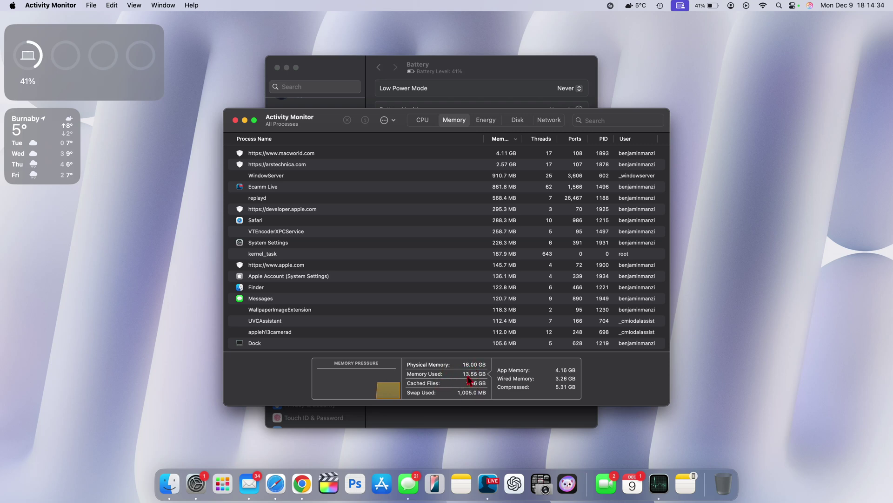
mouse_move(479, 380)
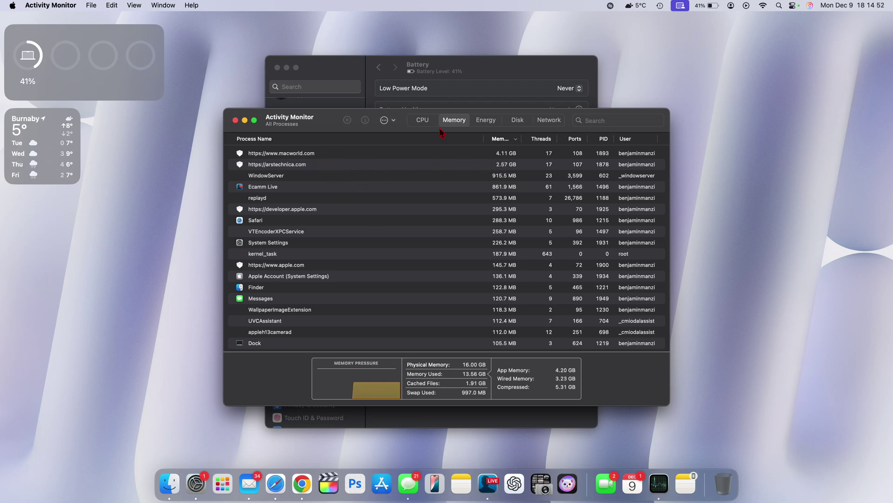
click(423, 120)
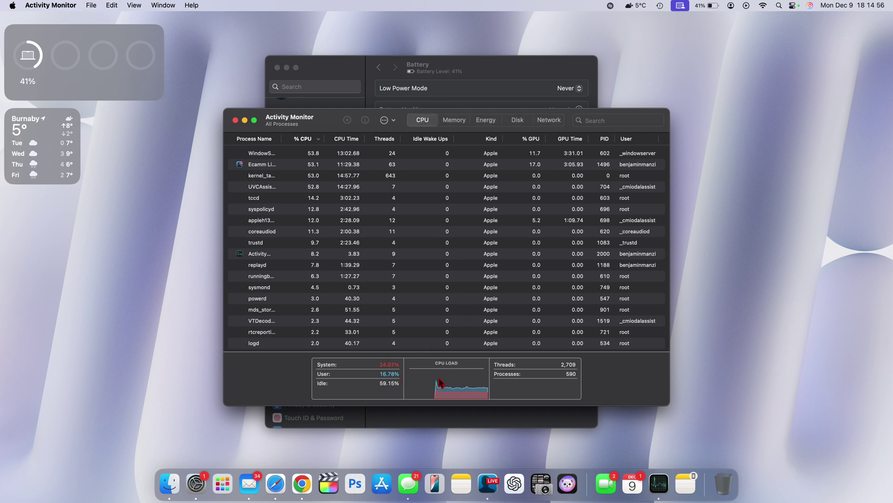
- Switch Activity Monitor to the Memory tab to see per-process memory and Memory Pressure
click(465, 122)
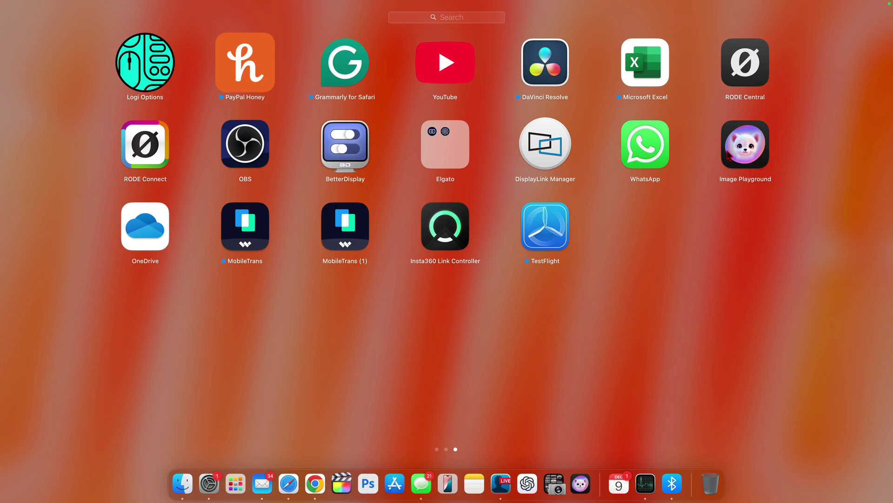
- Open System Settings from the Dock and view Apple Intelligence & Siri, then the ChatGPT extension
click(218, 484)
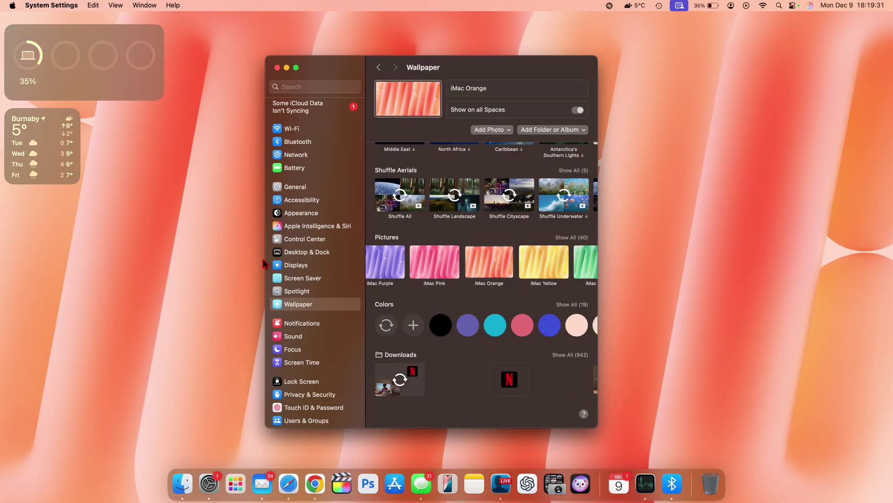
scroll(310, 238, up, 1)
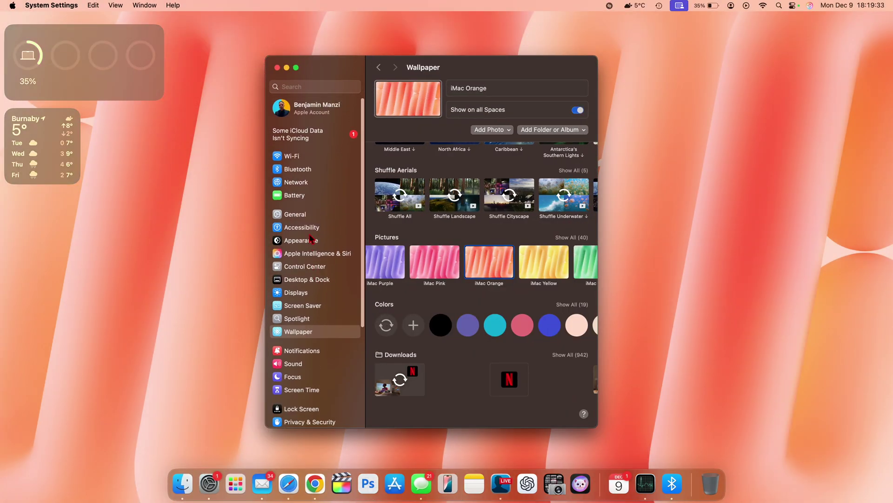
click(312, 252)
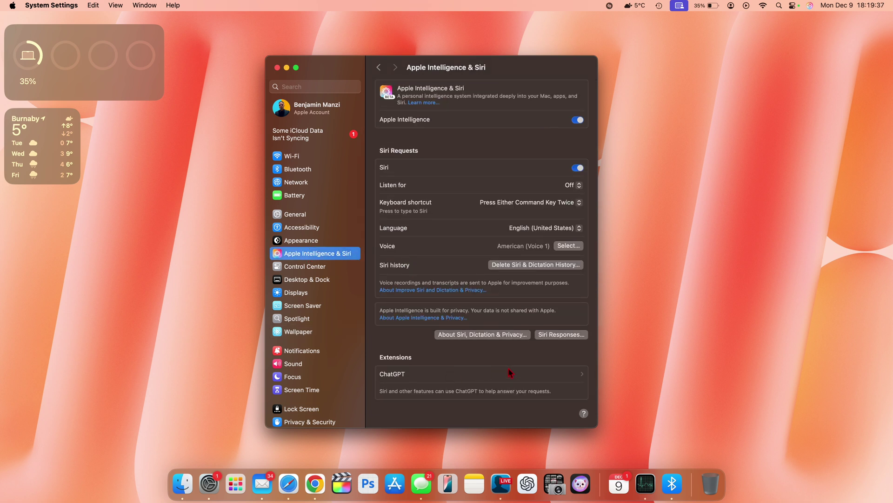
click(432, 382)
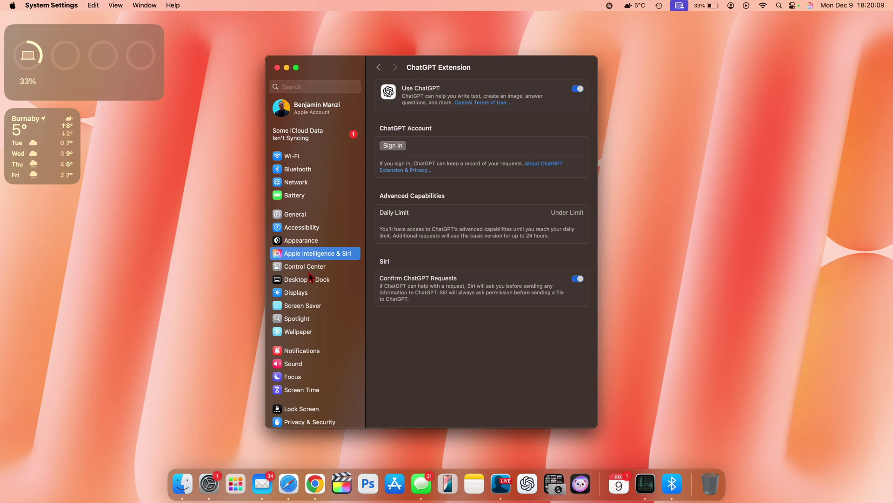
- Cycle through the iMac wallpapers to set iMac Blue, then minimize System Settings
click(307, 306)
click(309, 331)
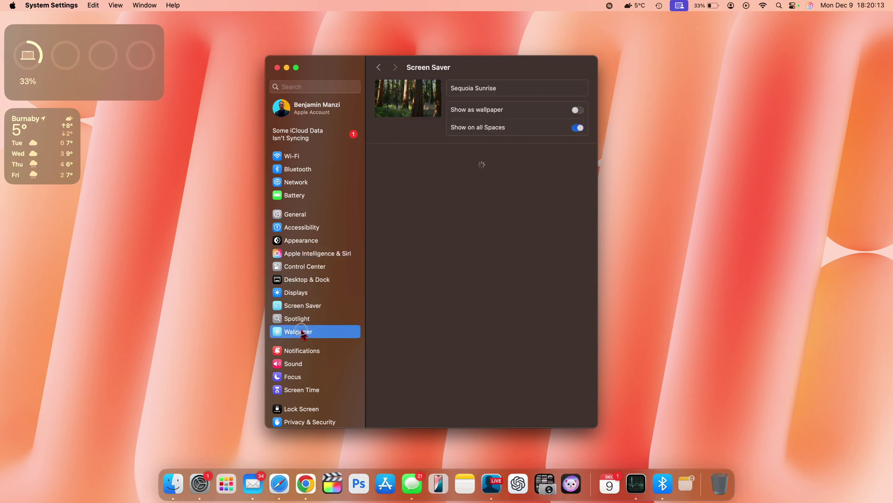
scroll(385, 342, down, 10)
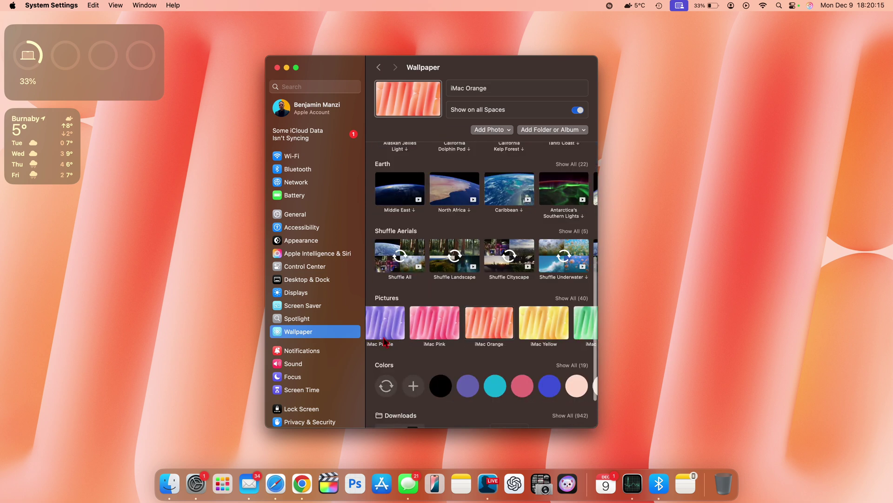
click(497, 293)
click(442, 293)
click(394, 291)
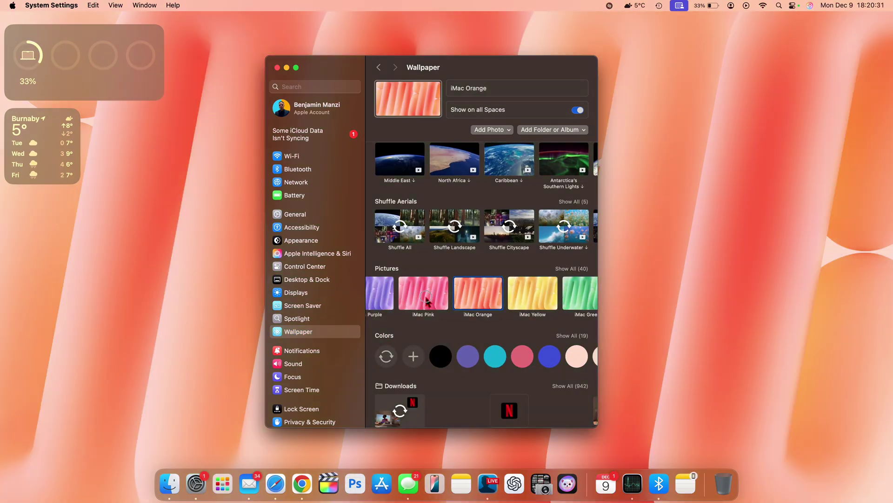
click(429, 300)
click(462, 300)
click(407, 289)
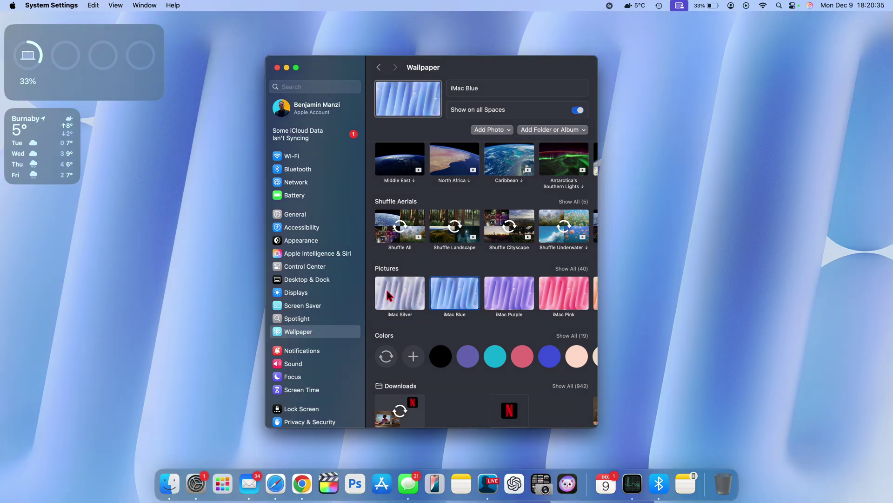
click(287, 68)
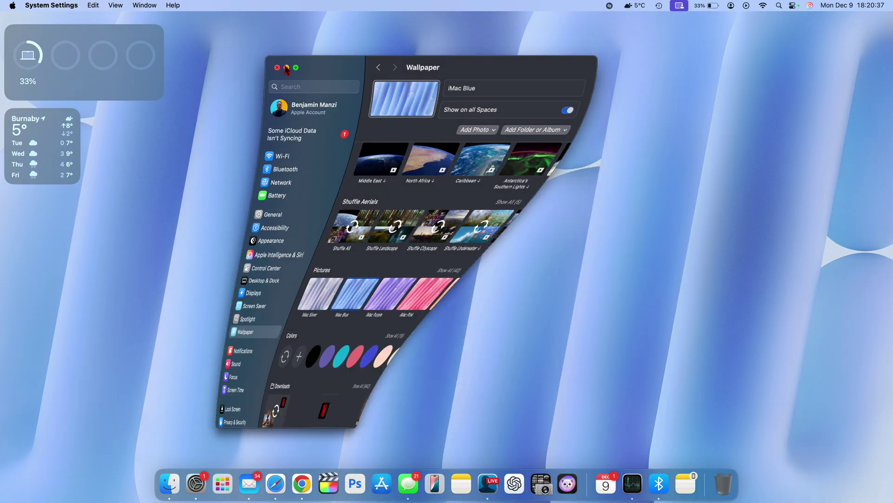
- Open Launchpad's first app page and repeatedly try launching iPhone Mirroring
click(223, 484)
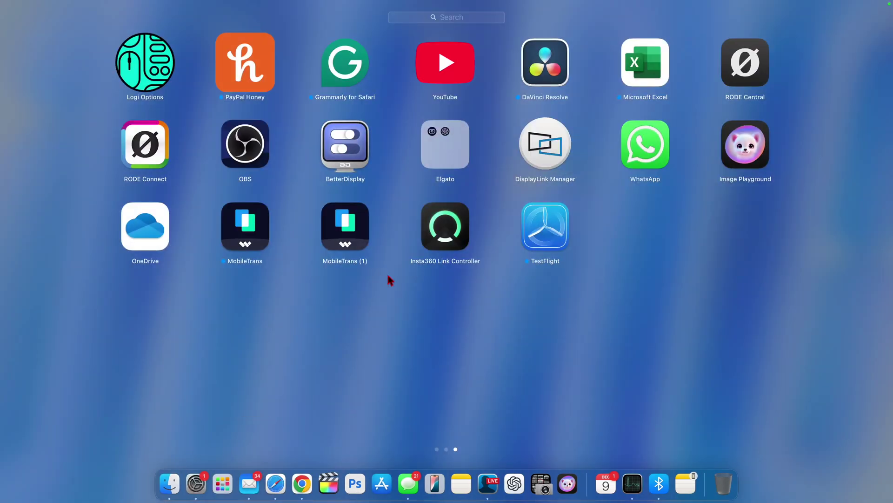
scroll(379, 279, left, 10)
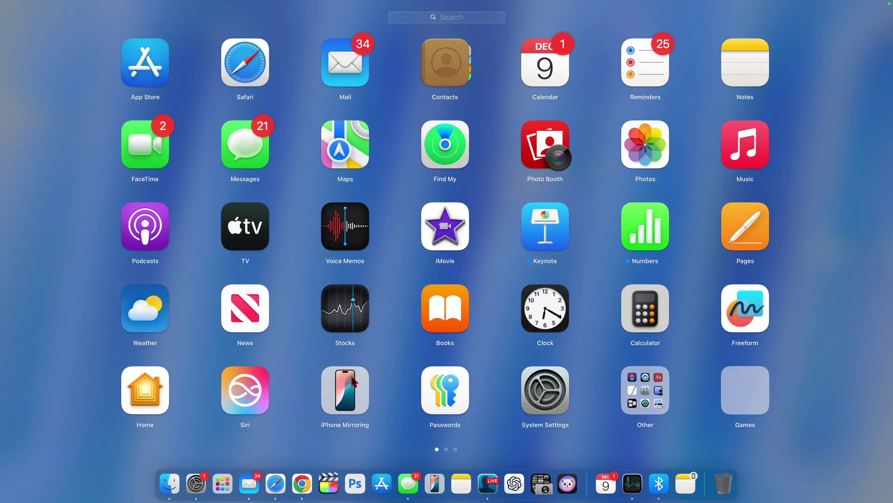
click(357, 360)
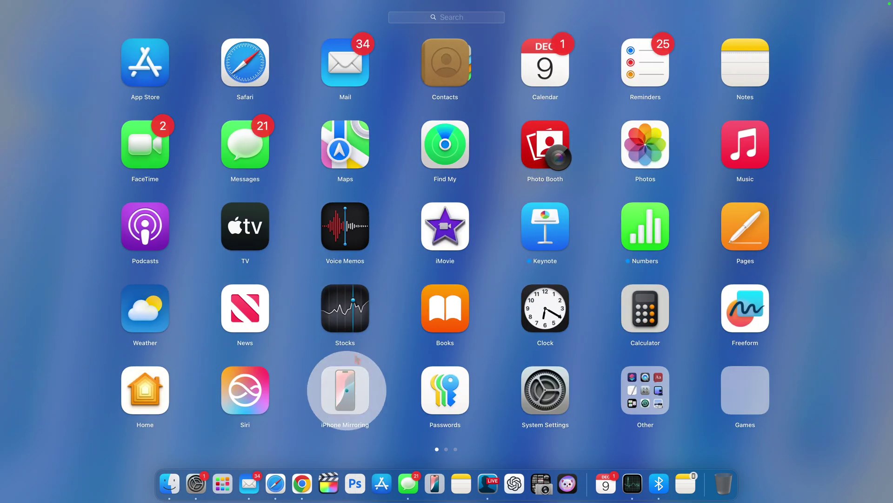
click(347, 391)
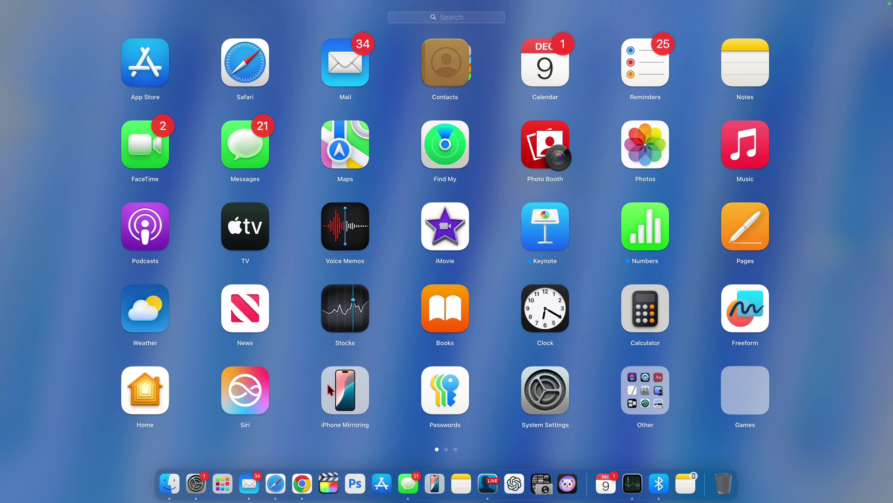
click(362, 414)
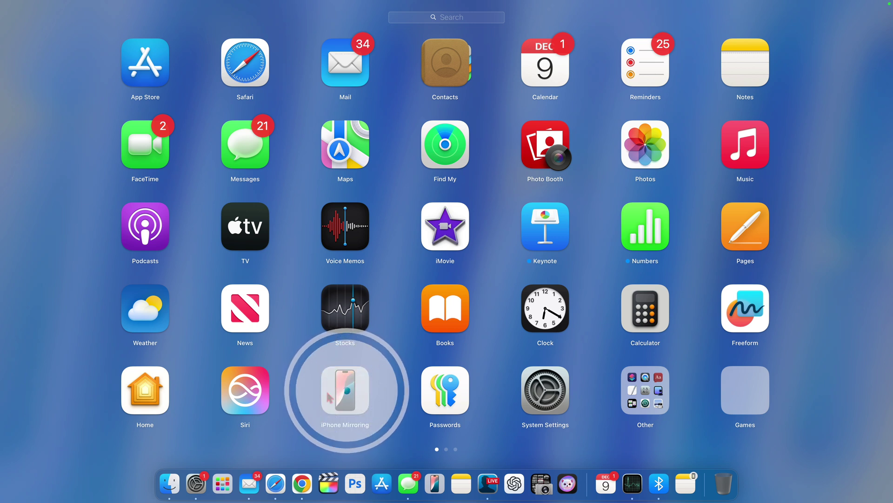
click(362, 412)
click(362, 412)
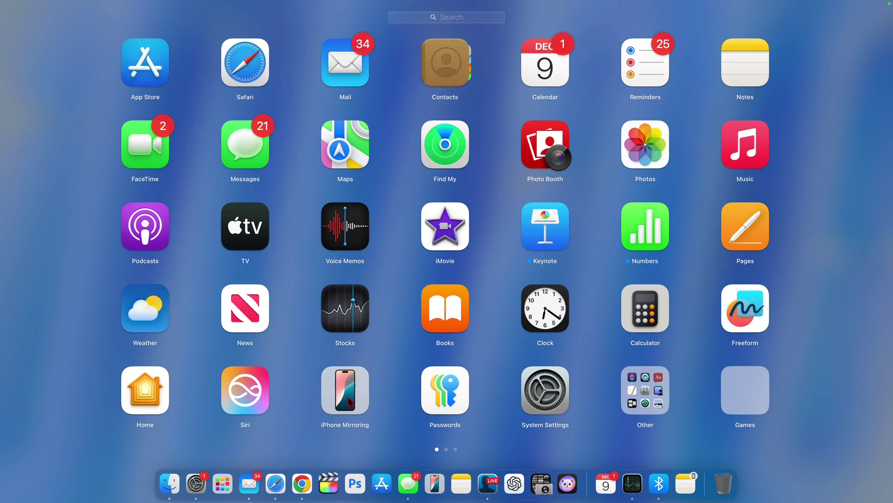
click(350, 402)
click(349, 402)
scroll(376, 379, right, 1)
- Dismiss Launchpad and agree to the macOS Sequoia license, starting the 15.2 download
scroll(372, 395, right, 10)
scroll(372, 395, left, 10)
key(Escape)
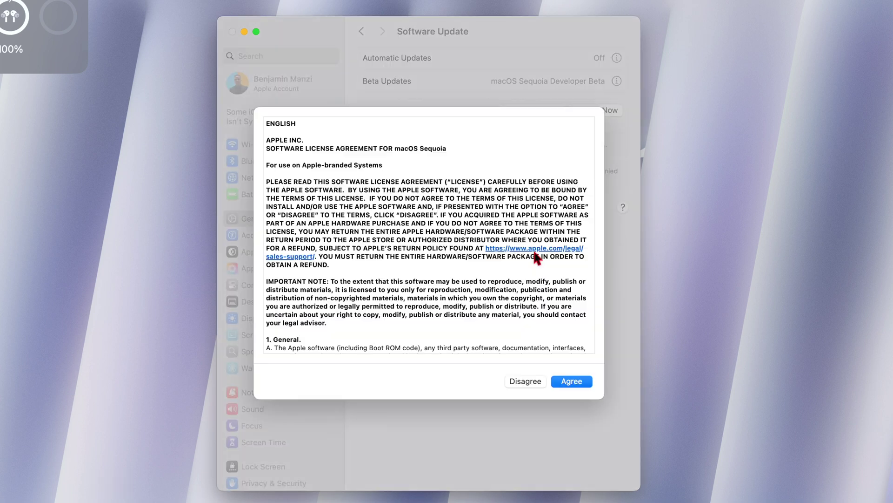
click(579, 384)
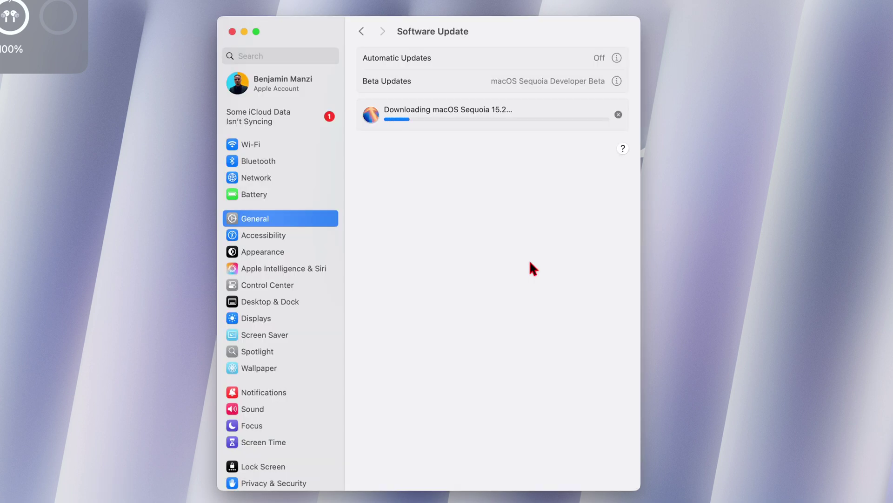